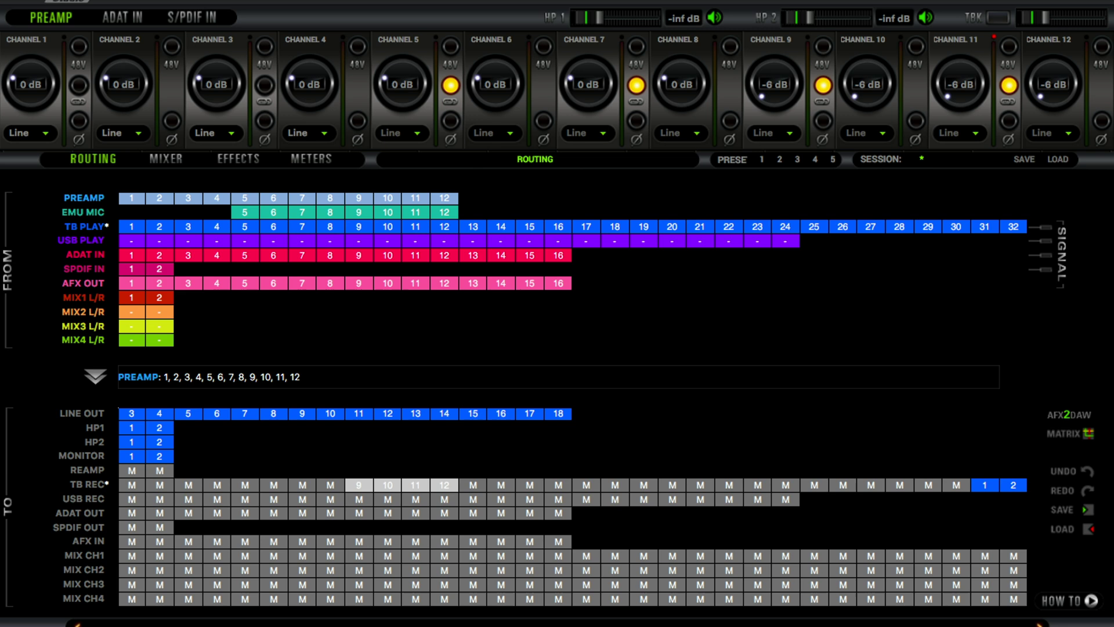
Assign TB PLAY channels 3 to 18 to the line outputs, starting at the first one.
left_click_drag(359, 226, 364, 229)
left_click_drag(364, 228, 450, 218)
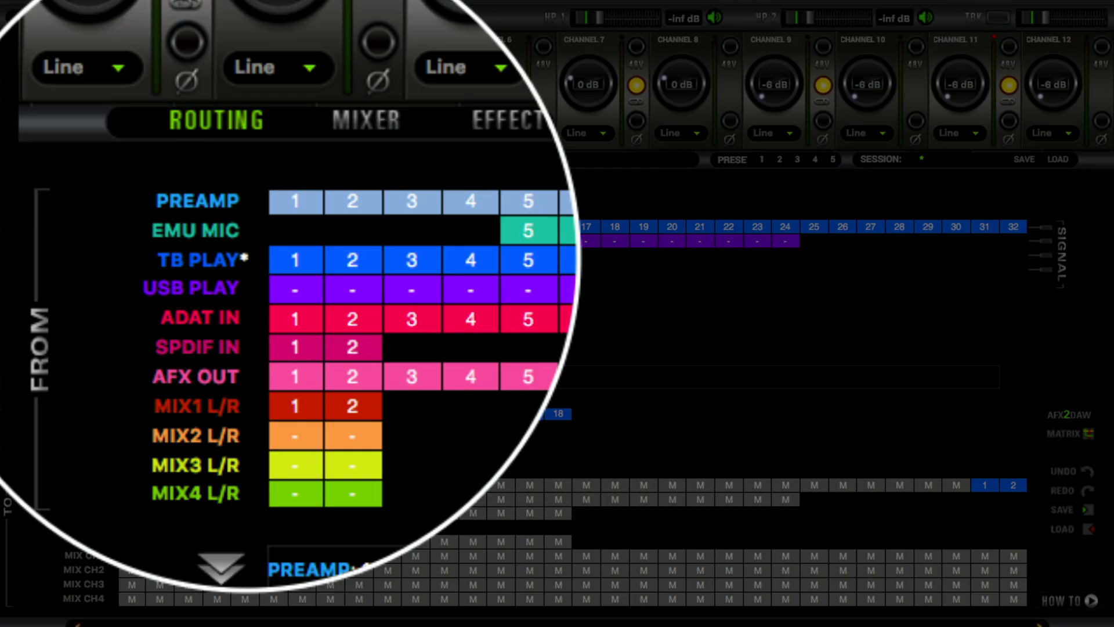
left_click(985, 485)
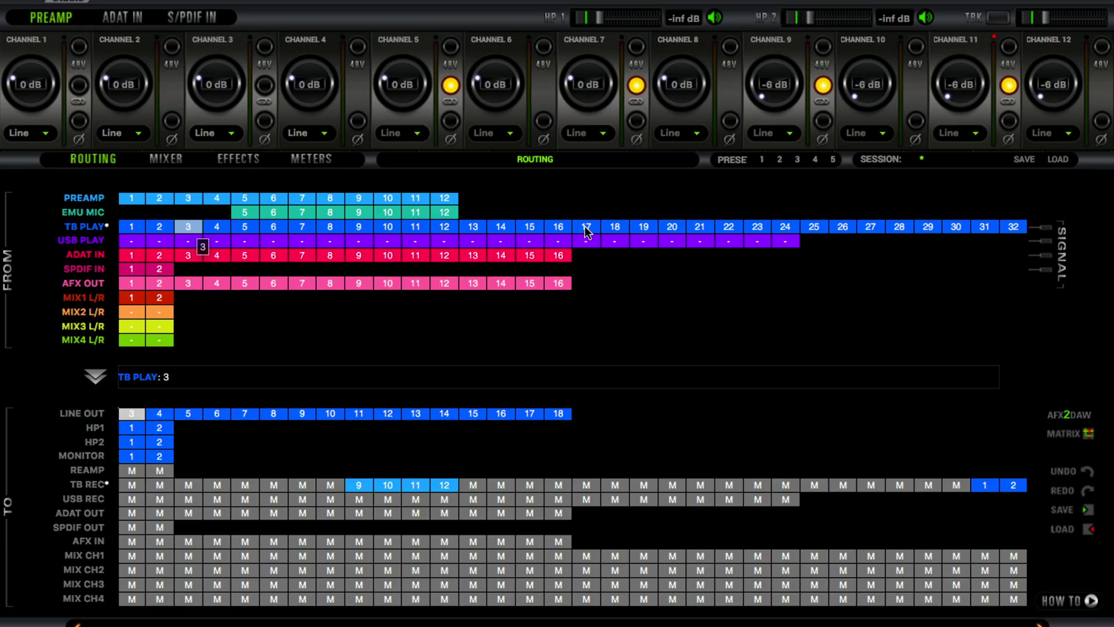
left_click(618, 227, "shift")
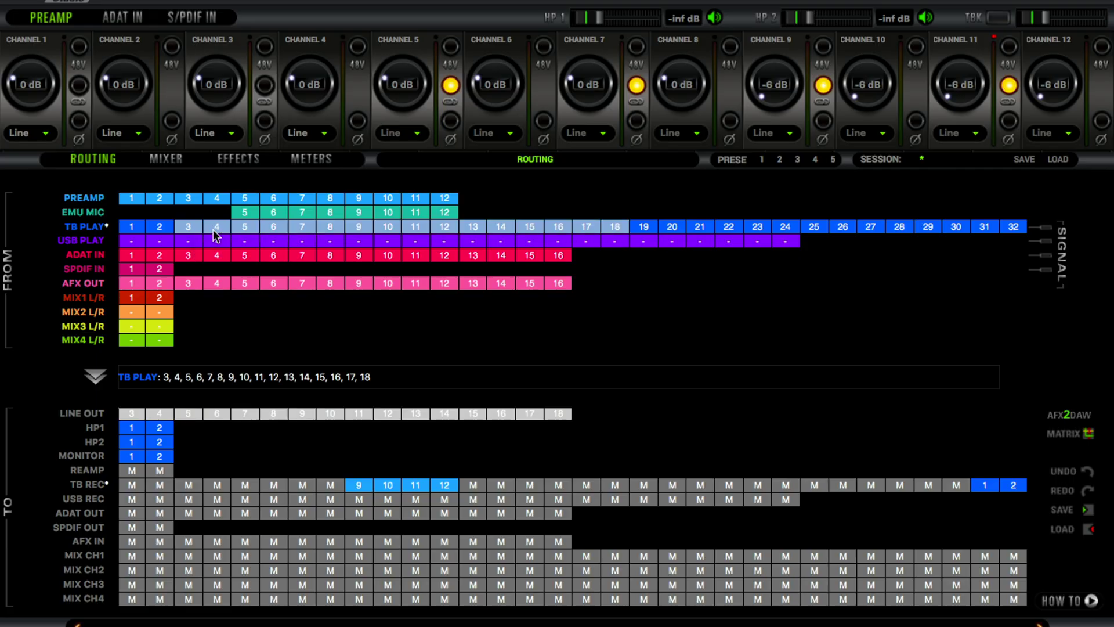
left_click(133, 413)
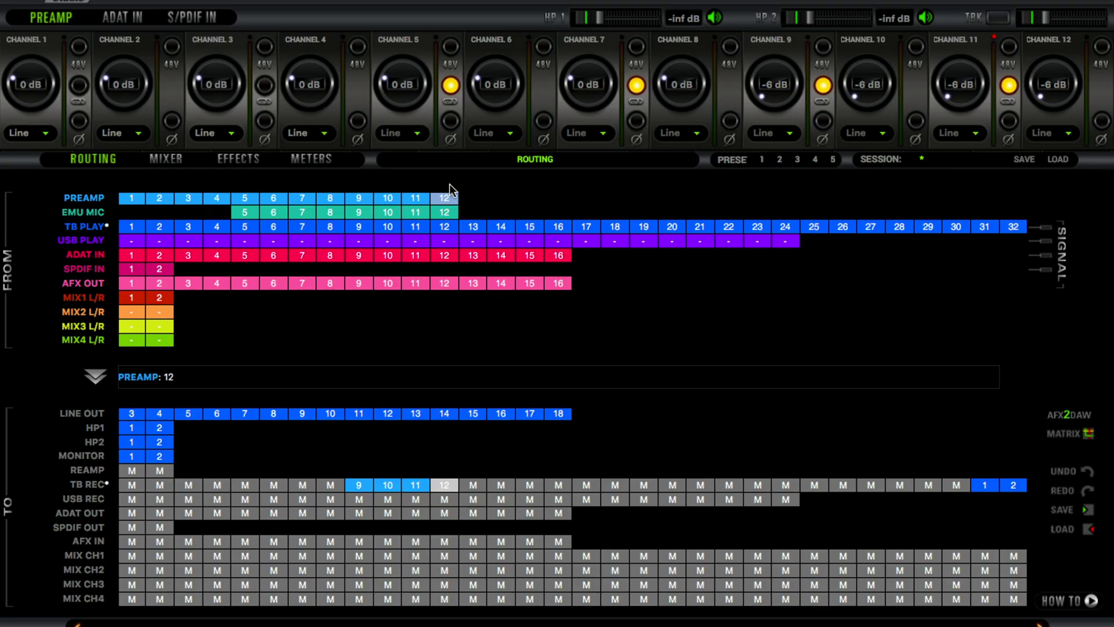
Route preamp channels 9 to 12 to TB REC channels 9 to 12.
left_click(360, 199)
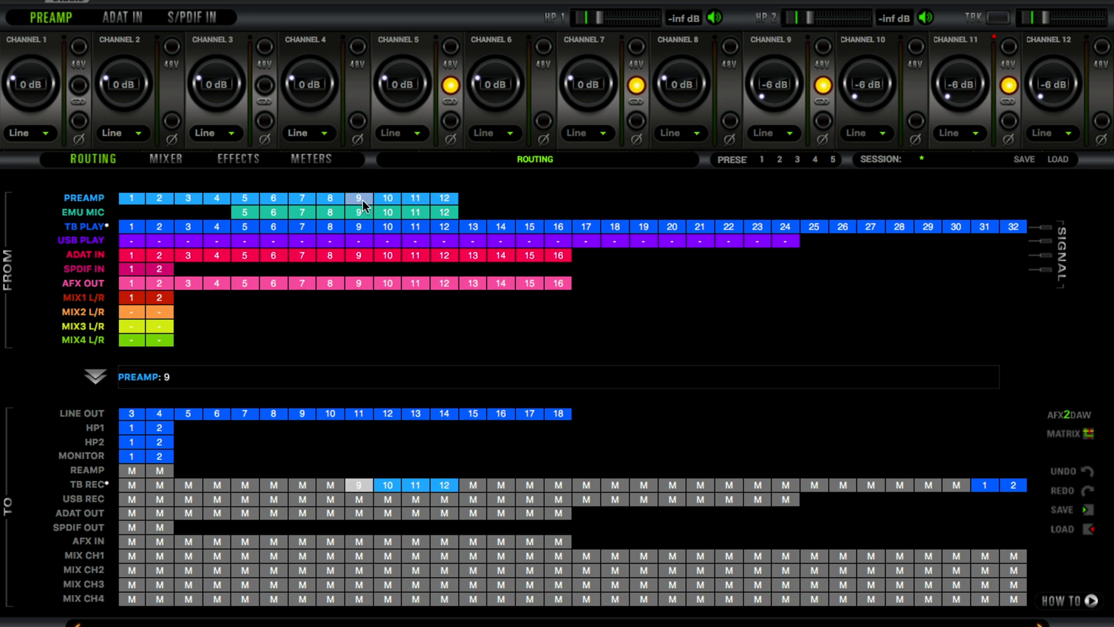
left_click(445, 199, "shift")
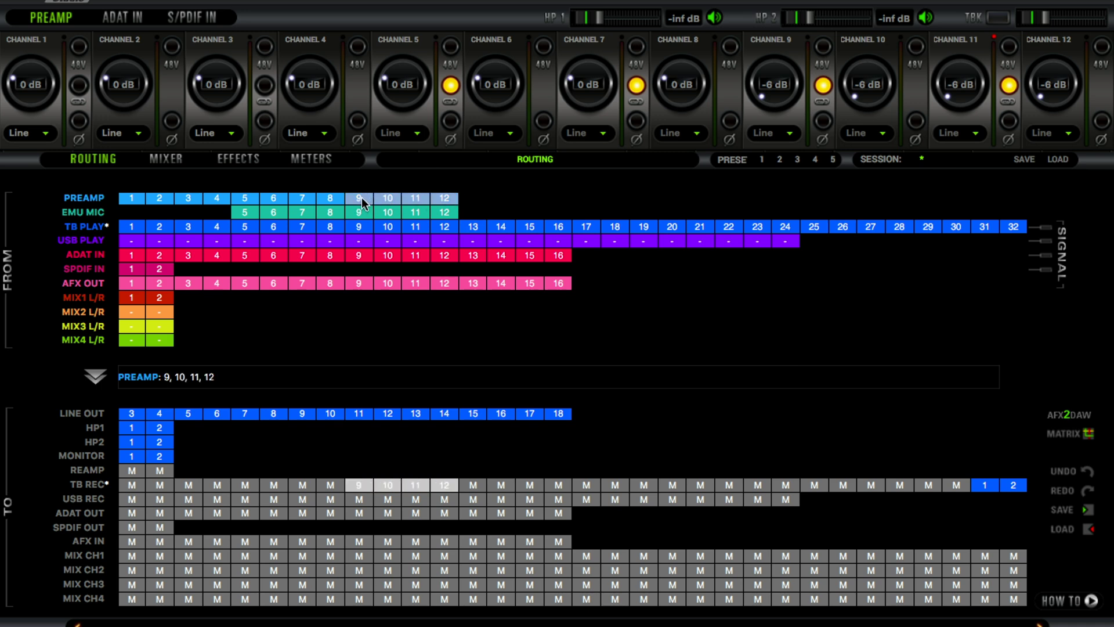
left_click_drag(361, 197, 398, 320)
left_click_drag(353, 451, 354, 484)
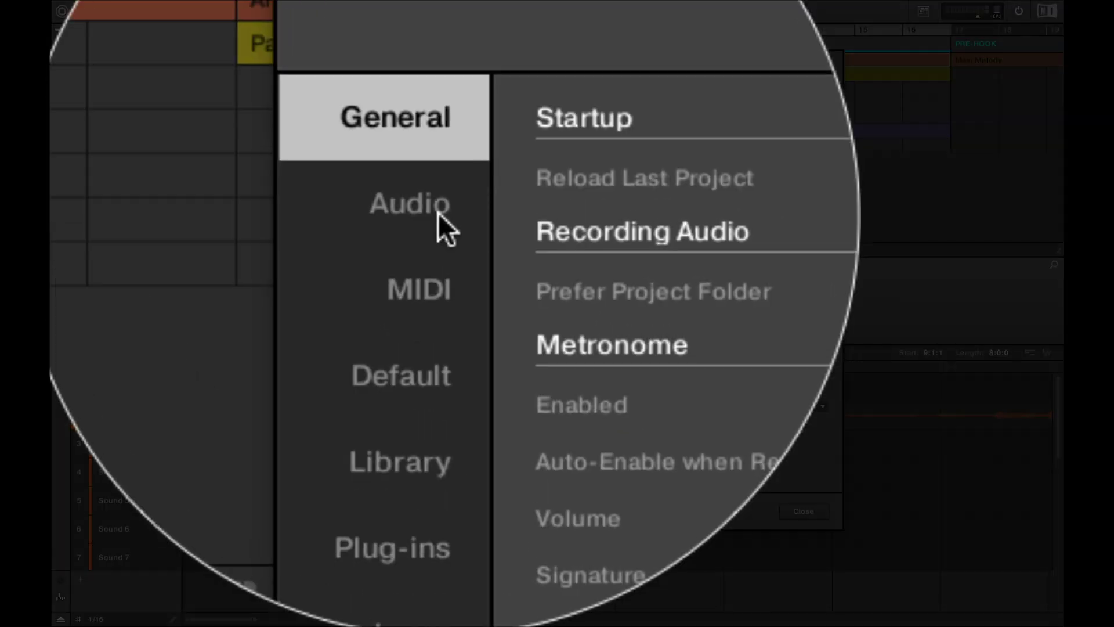
Review the output and input port routings in Maschine's audio preferences.
left_click(440, 129)
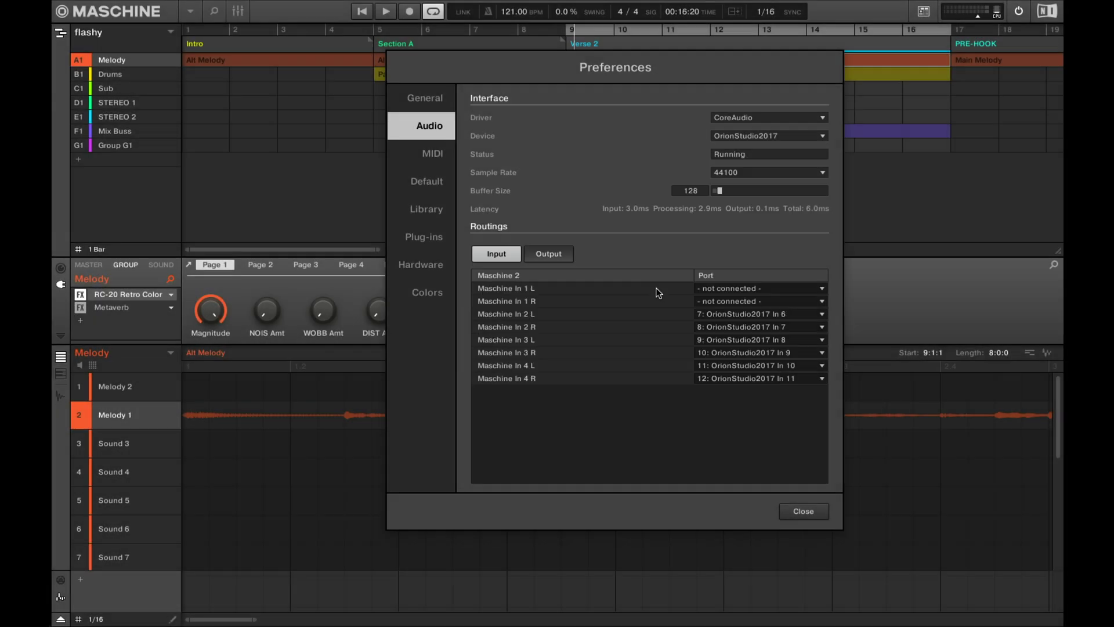
left_click(549, 254)
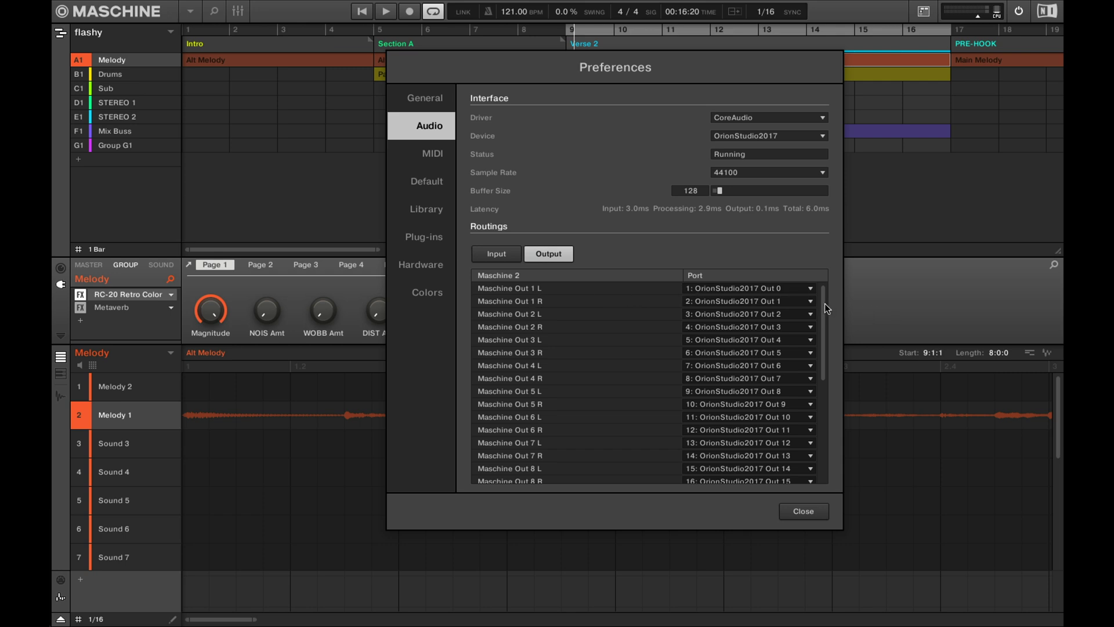
scroll(826, 325, "down", 3)
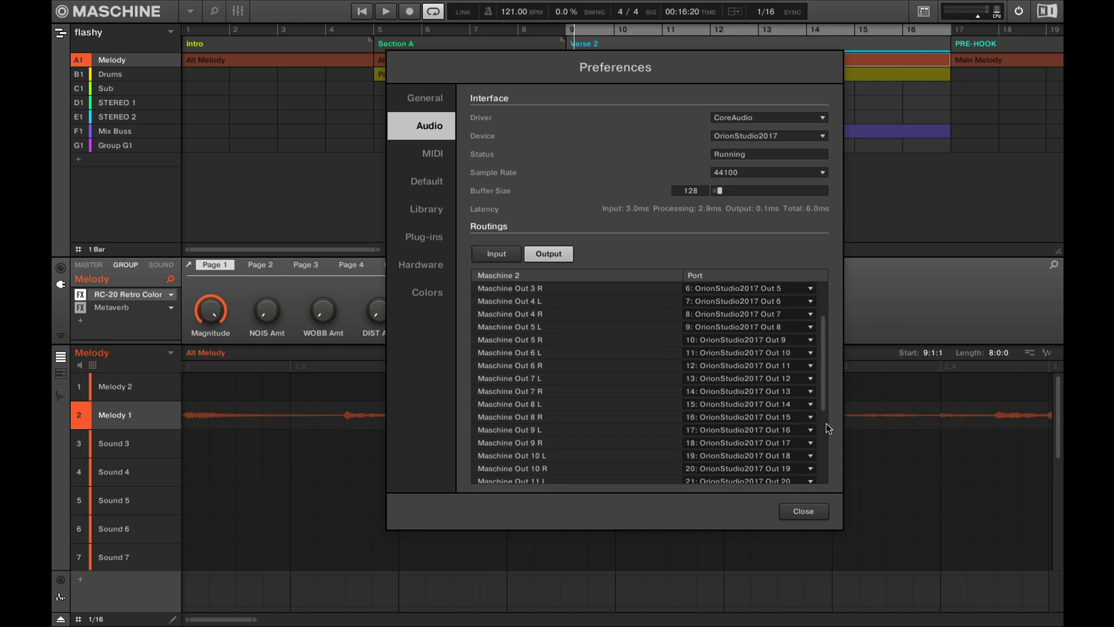
scroll(829, 428, "down", 7)
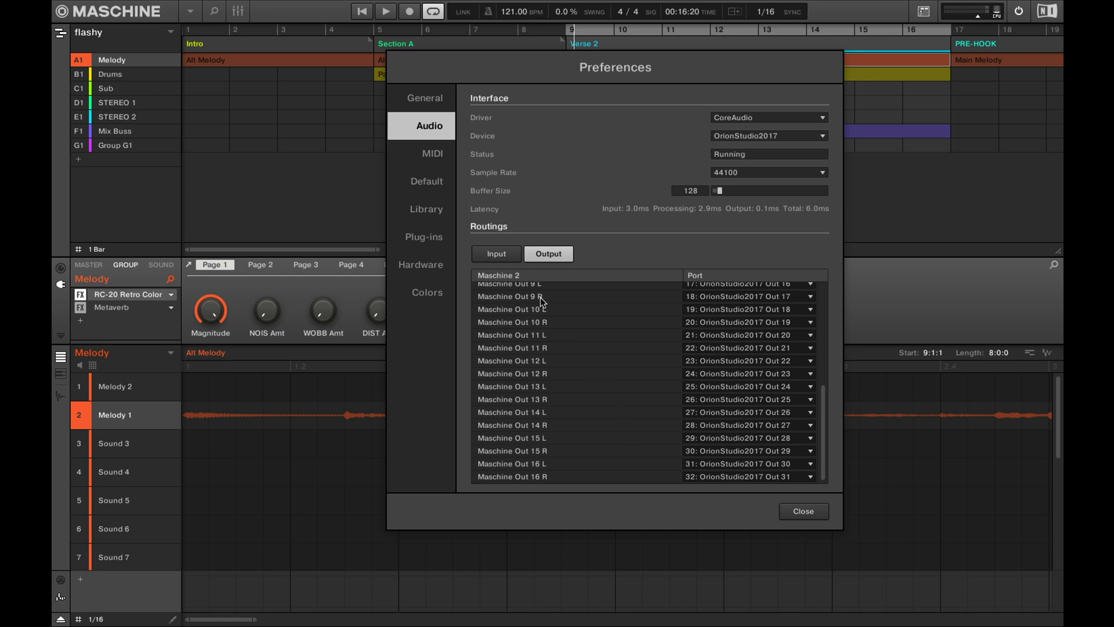
left_click(504, 256)
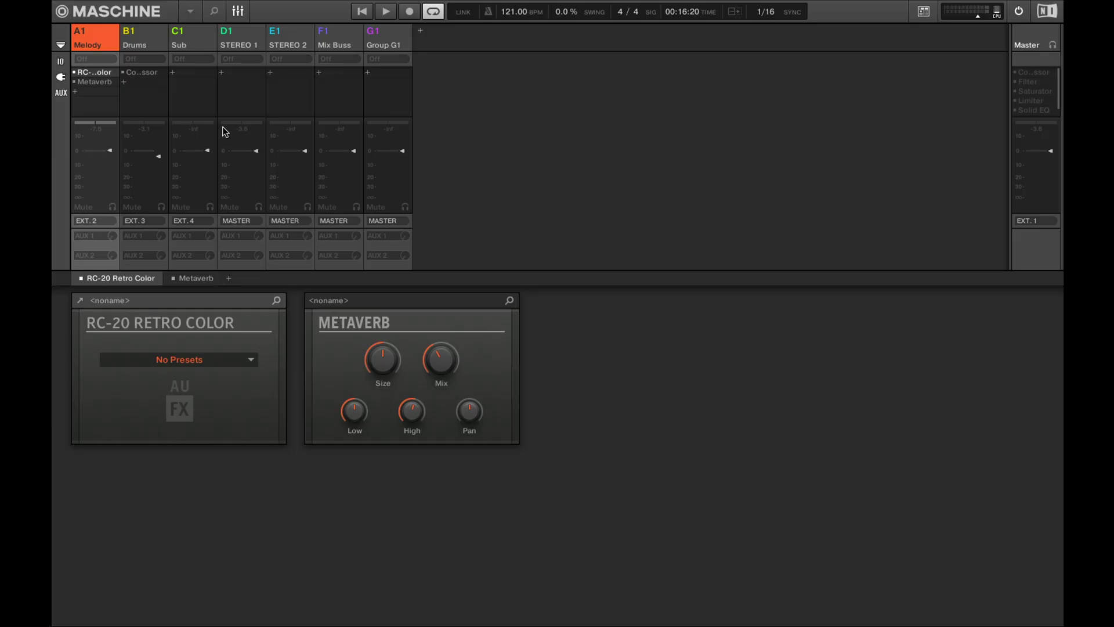
View the Melody group's sounds in the mixer, toggling the expanded strips and the I/O, plug-in and aux sections, and return to the group level.
left_click(110, 28)
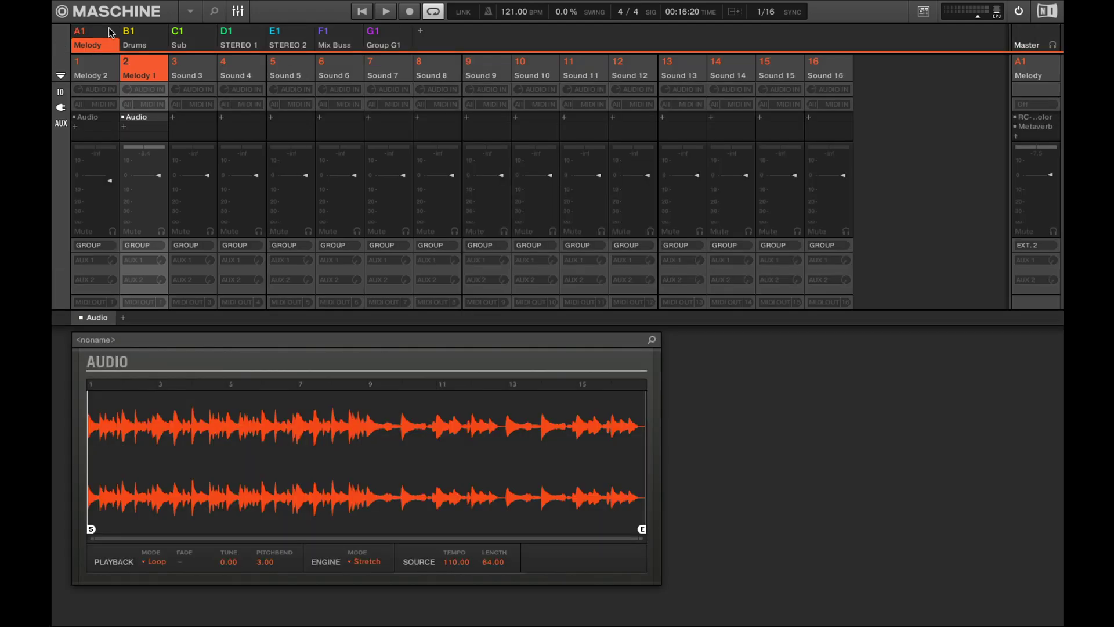
left_click(61, 76)
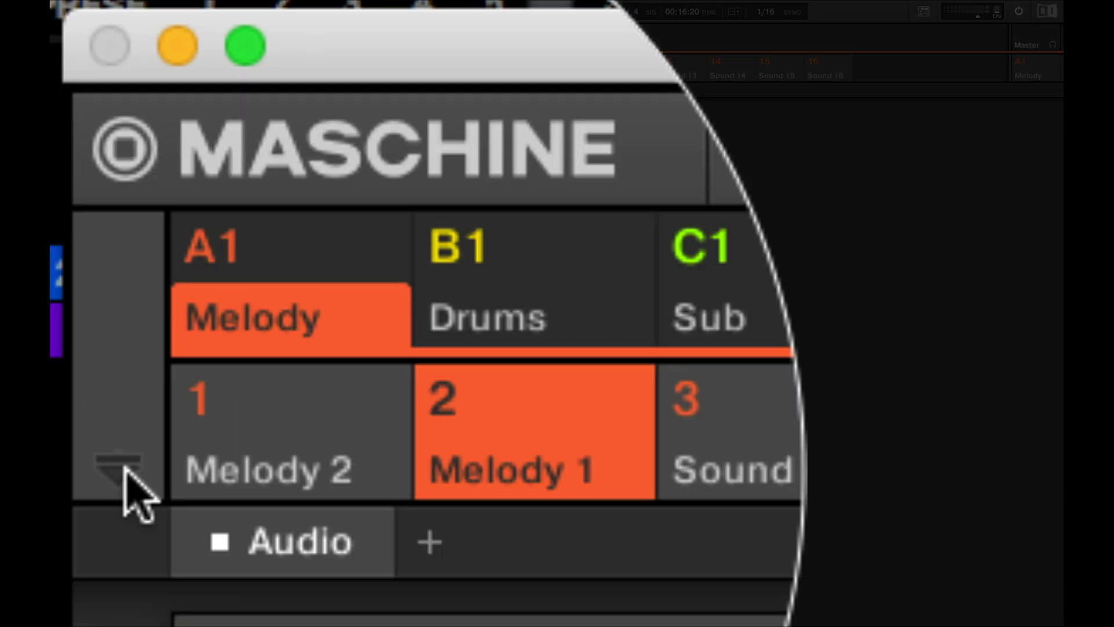
left_click(61, 76)
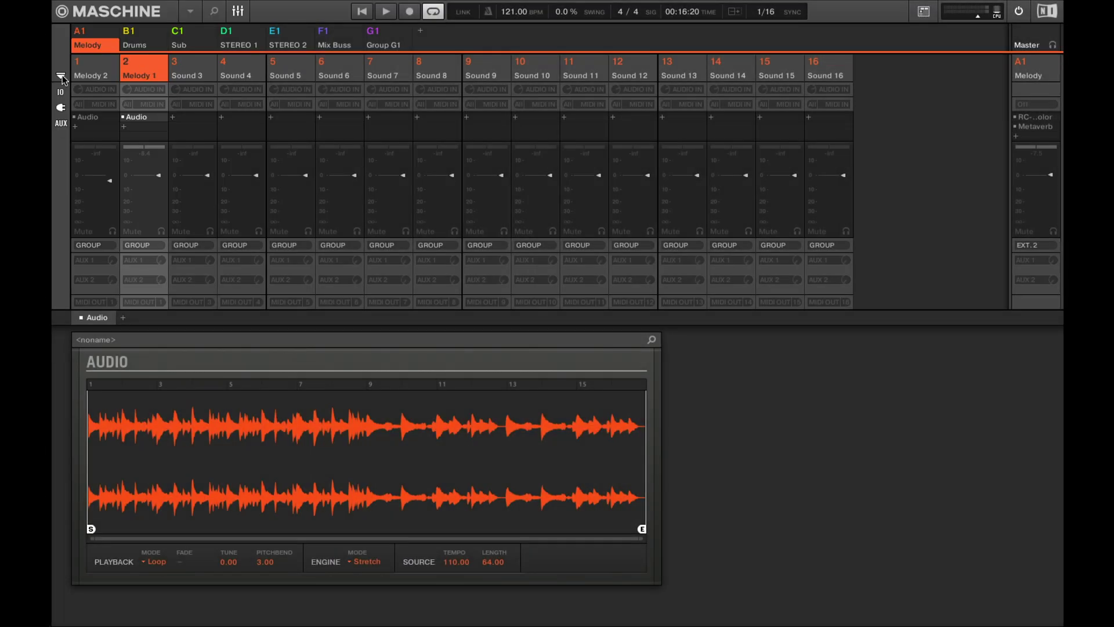
left_click(60, 92)
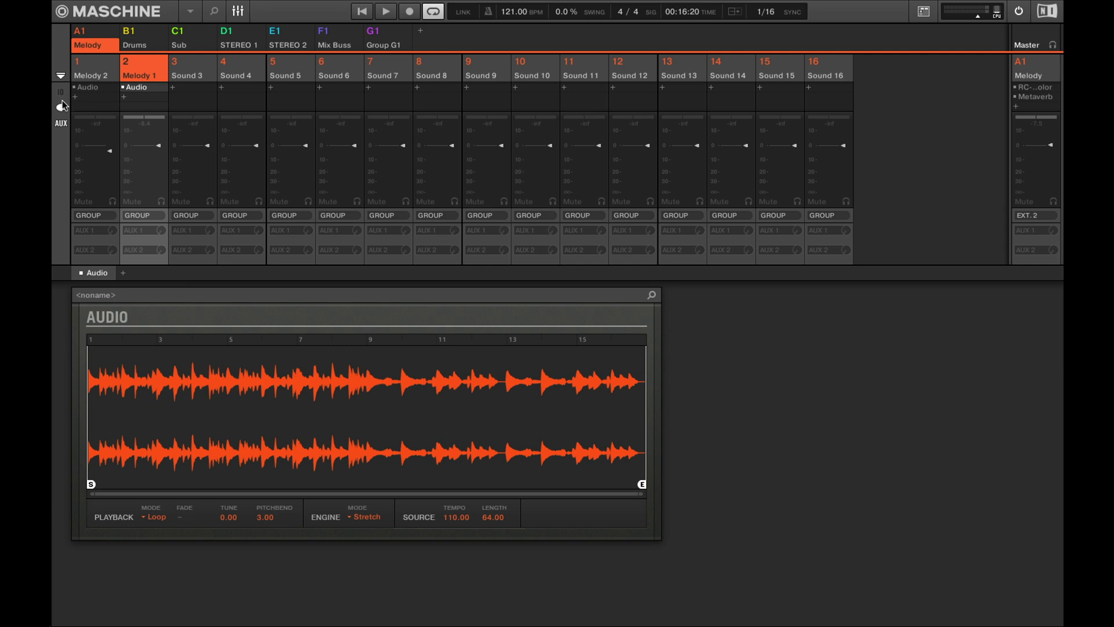
left_click(60, 108)
left_click(61, 124)
left_click(60, 108)
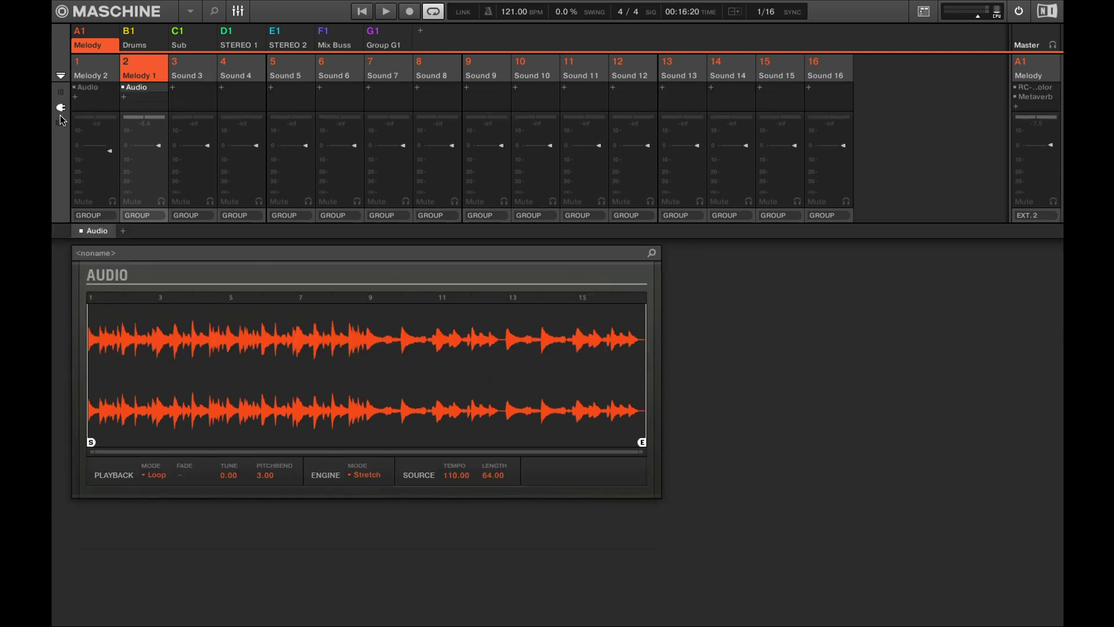
left_click(61, 123)
left_click(60, 93)
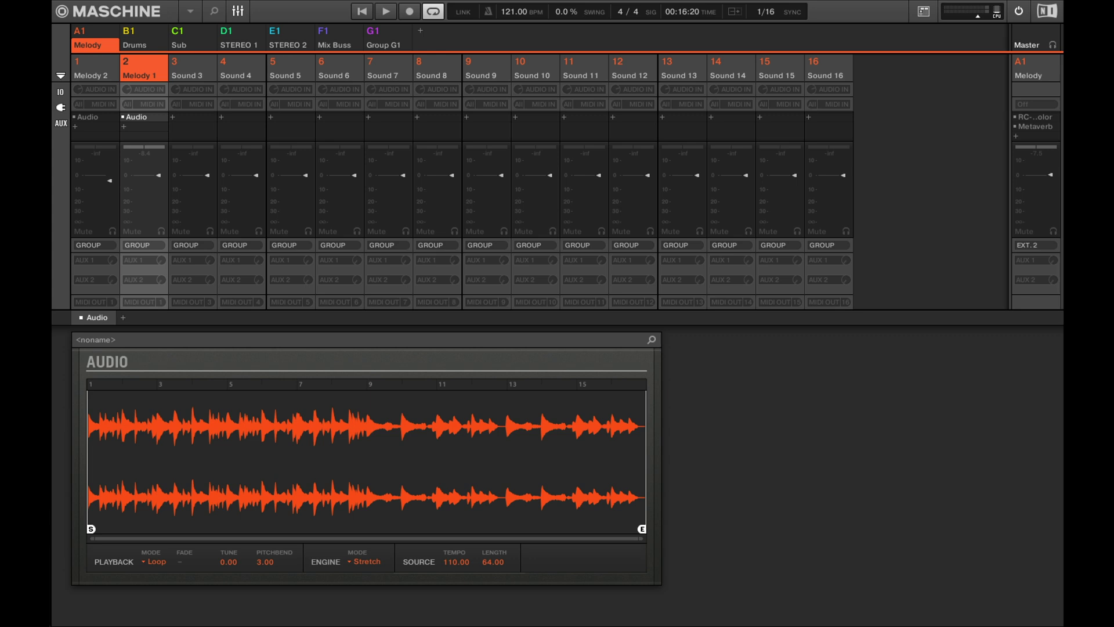
left_click(93, 35)
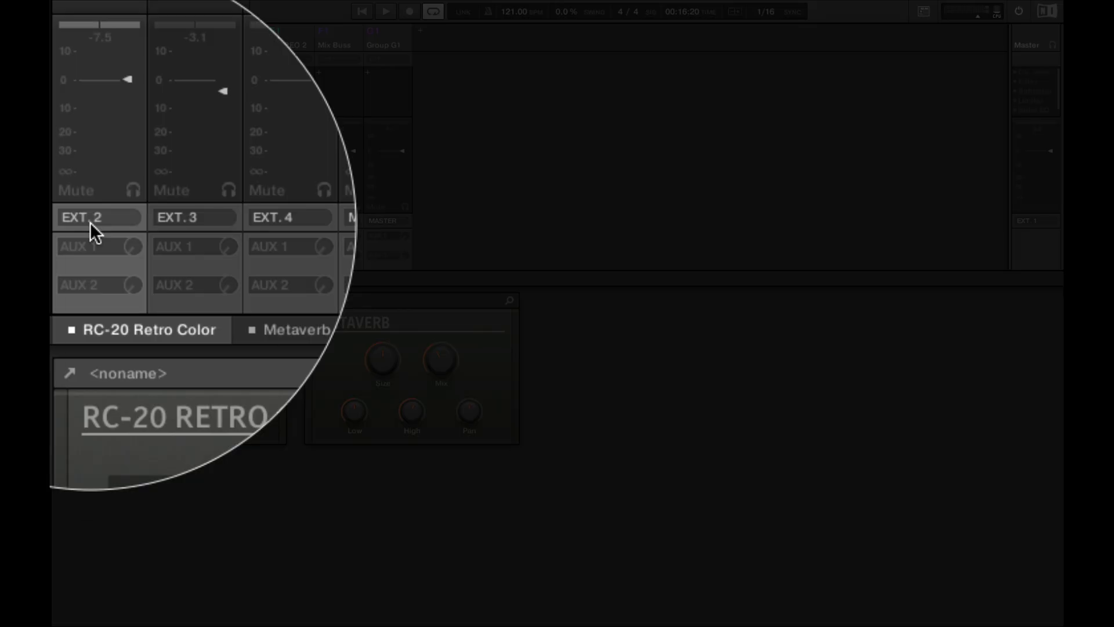
Examine the output choices of the Melody group and inspect the Drums and Sub group channels.
left_click(90, 223)
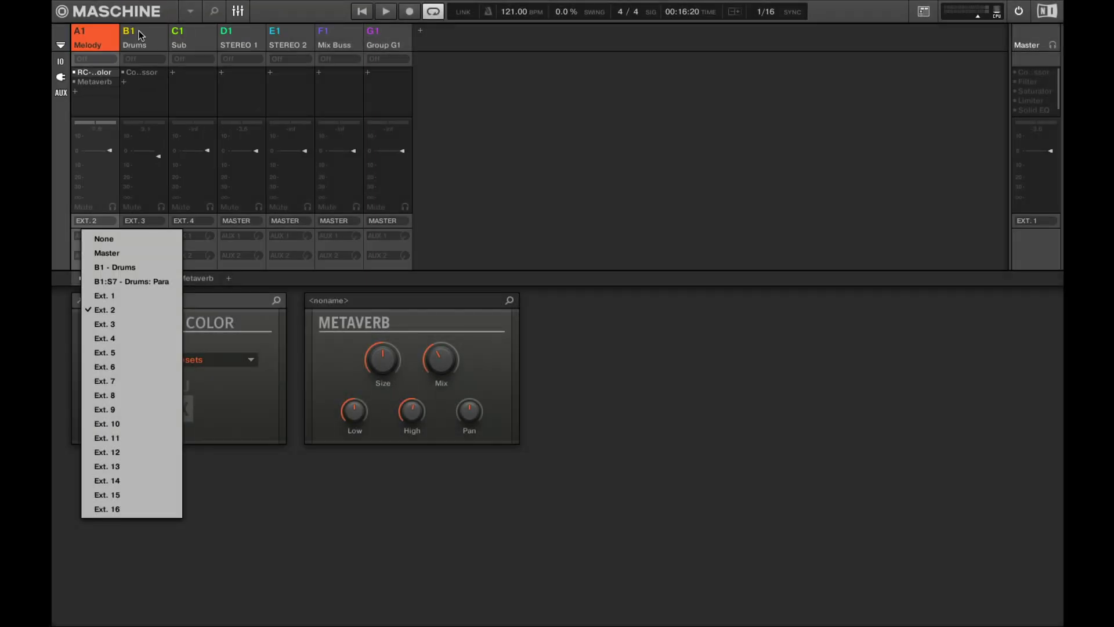
left_click(139, 30)
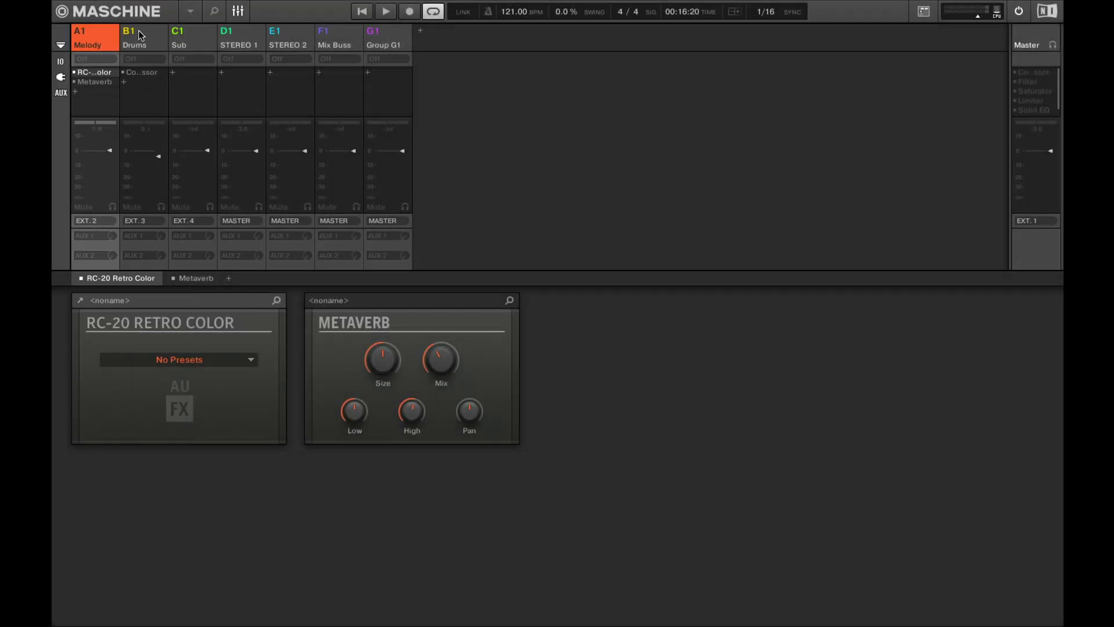
left_click(138, 30)
left_click(207, 43)
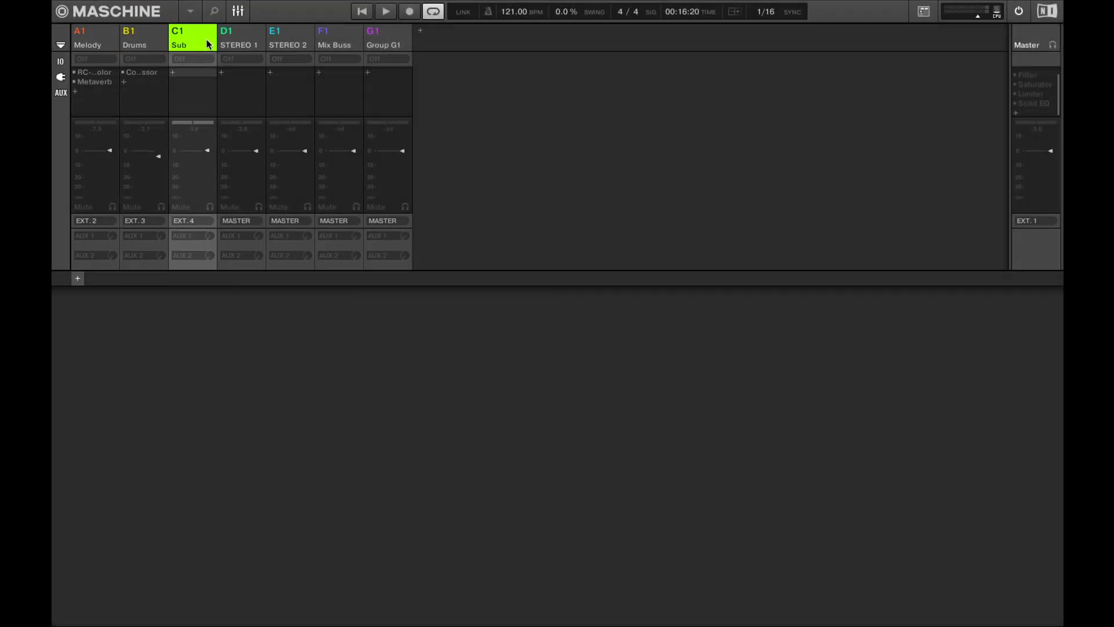
left_click(89, 39)
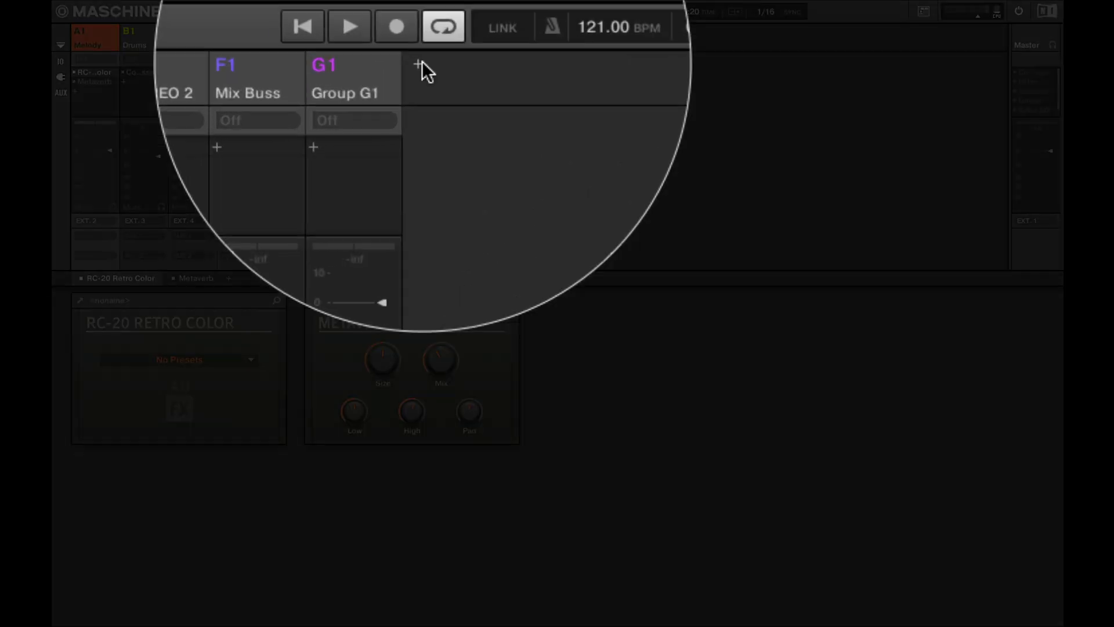
Add a new group after Group G1 and undo the addition.
left_click(420, 30)
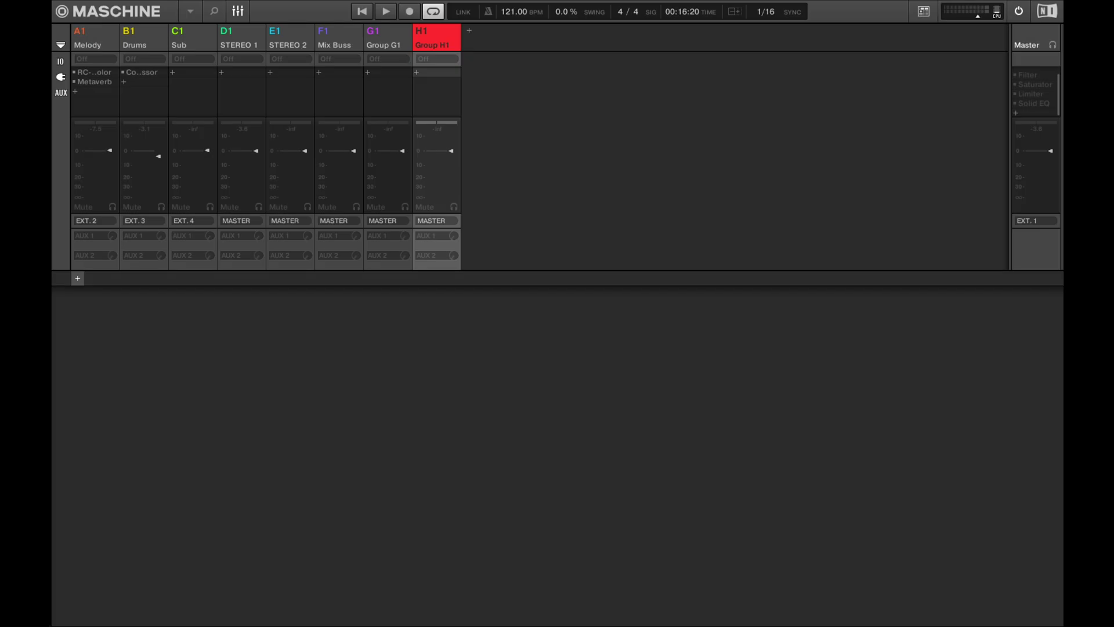
key("ctrl+z")
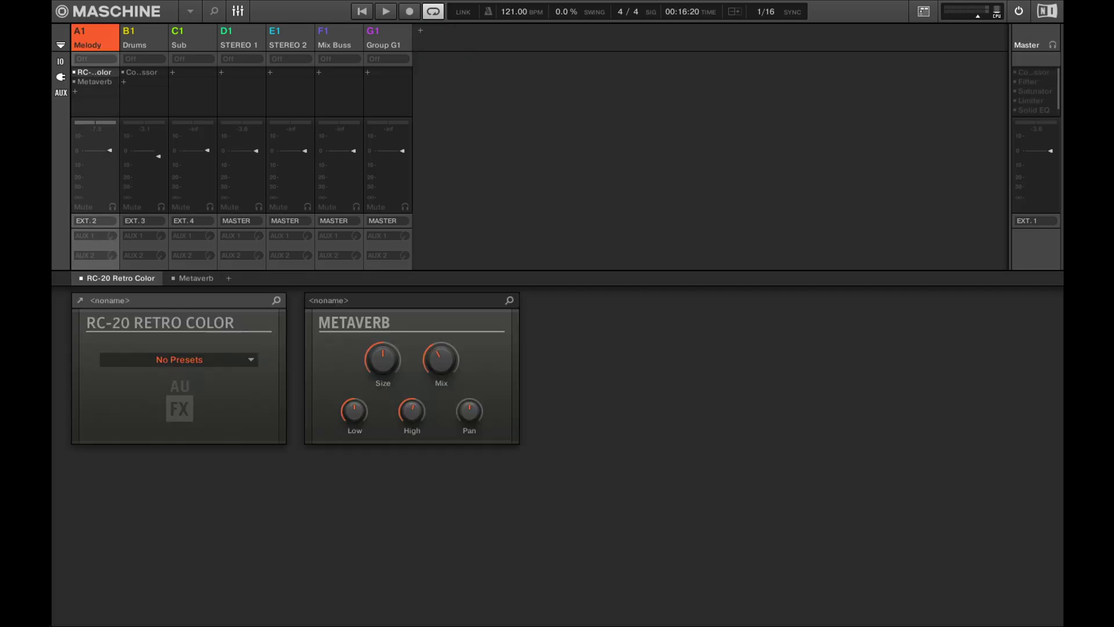
Set the audio input of the STEREO 1 group's first sound to In 3 L+R.
left_click(242, 39)
left_click(290, 40)
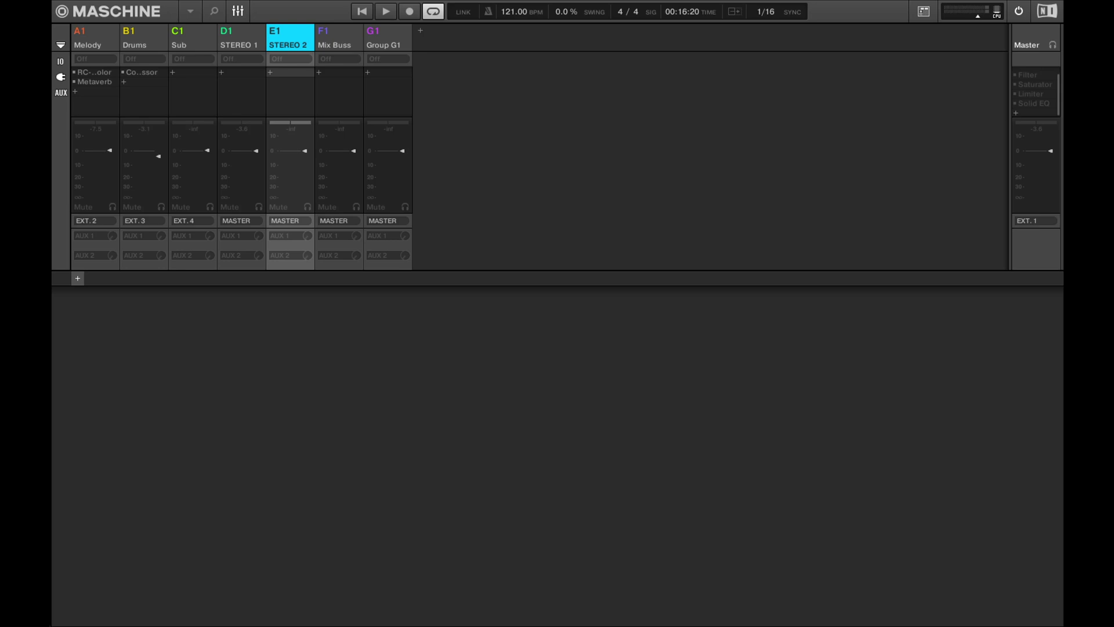
left_click(240, 38)
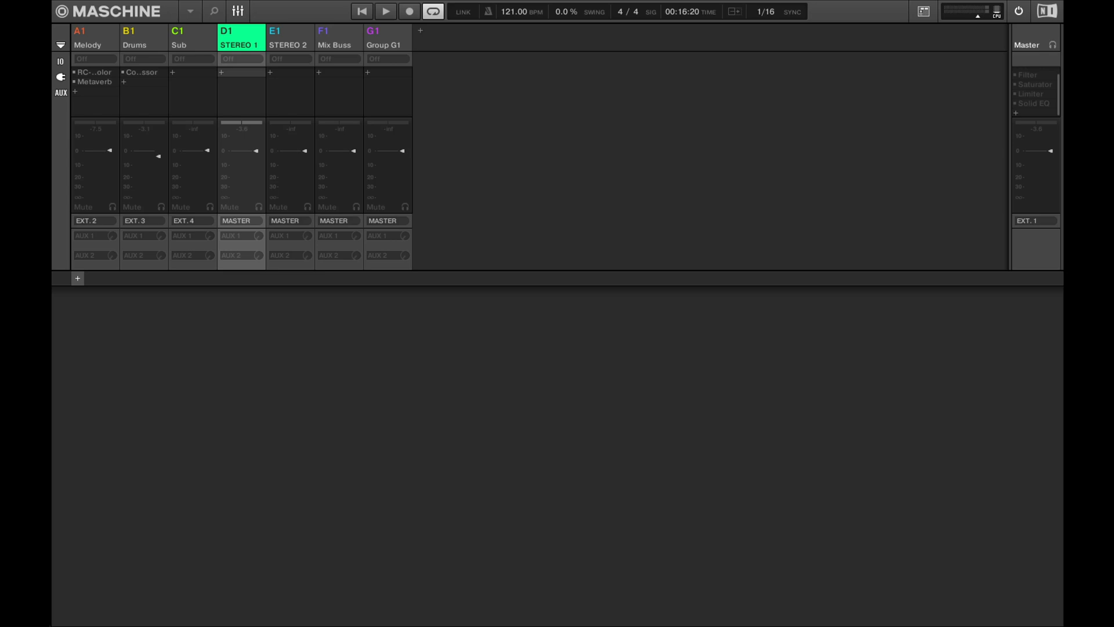
left_click(290, 38)
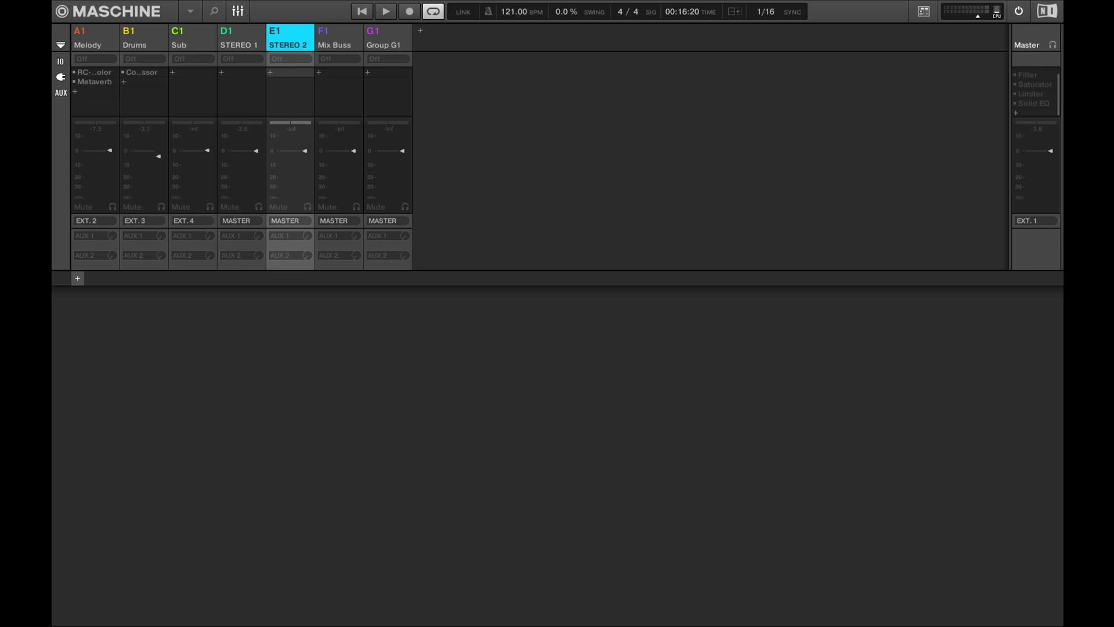
double_click(251, 35)
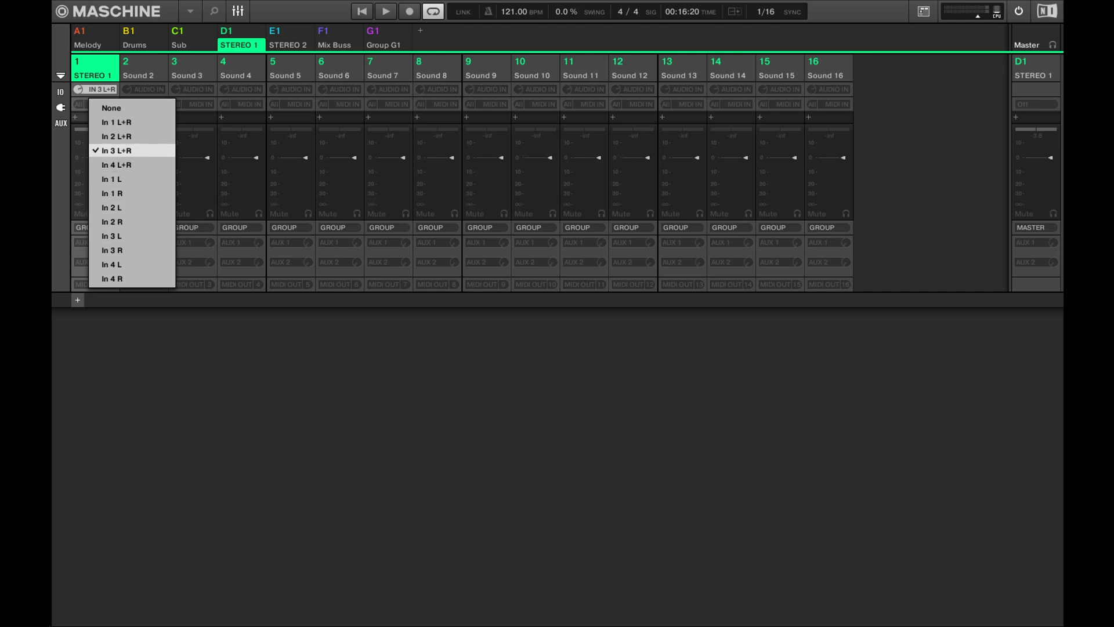
left_click(116, 150)
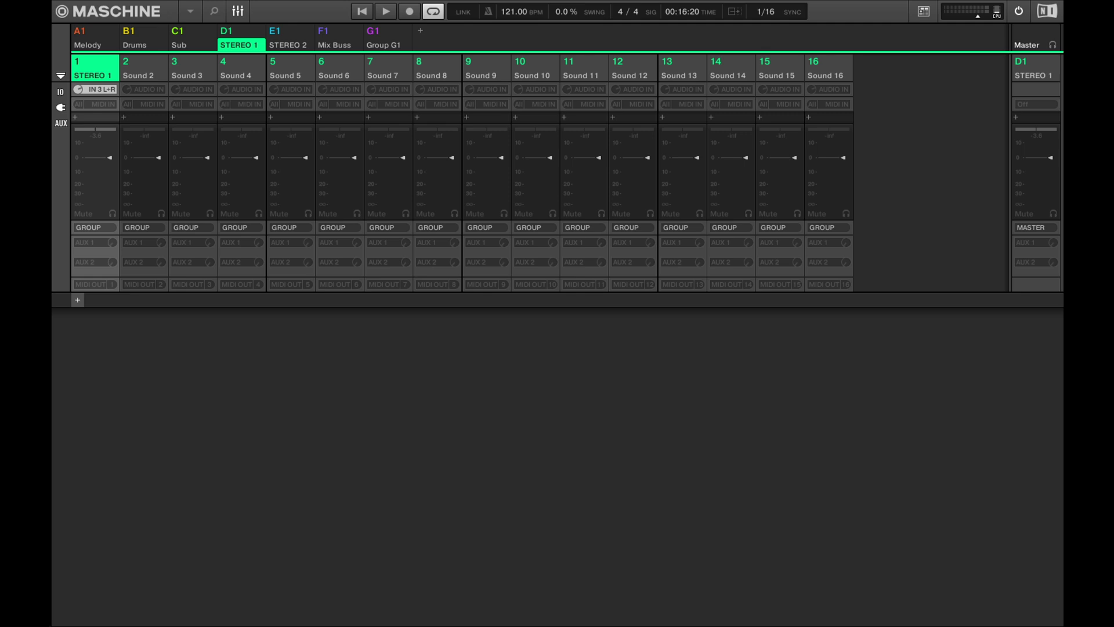
Check the audio input and output routing of the STEREO 2 group's first sound.
left_click(287, 45)
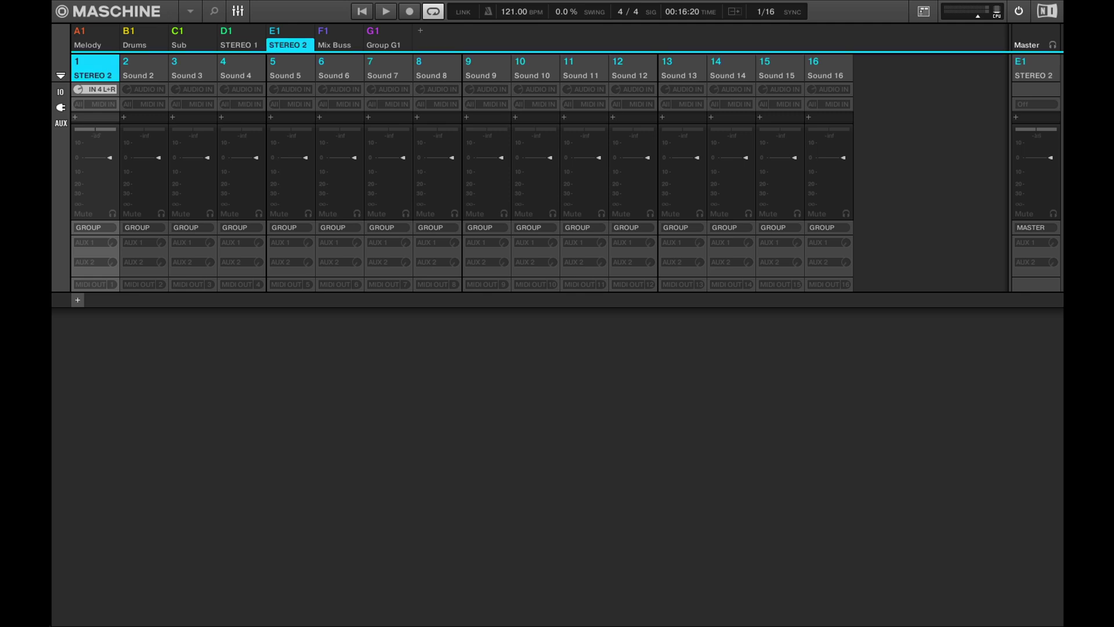
left_click(95, 88)
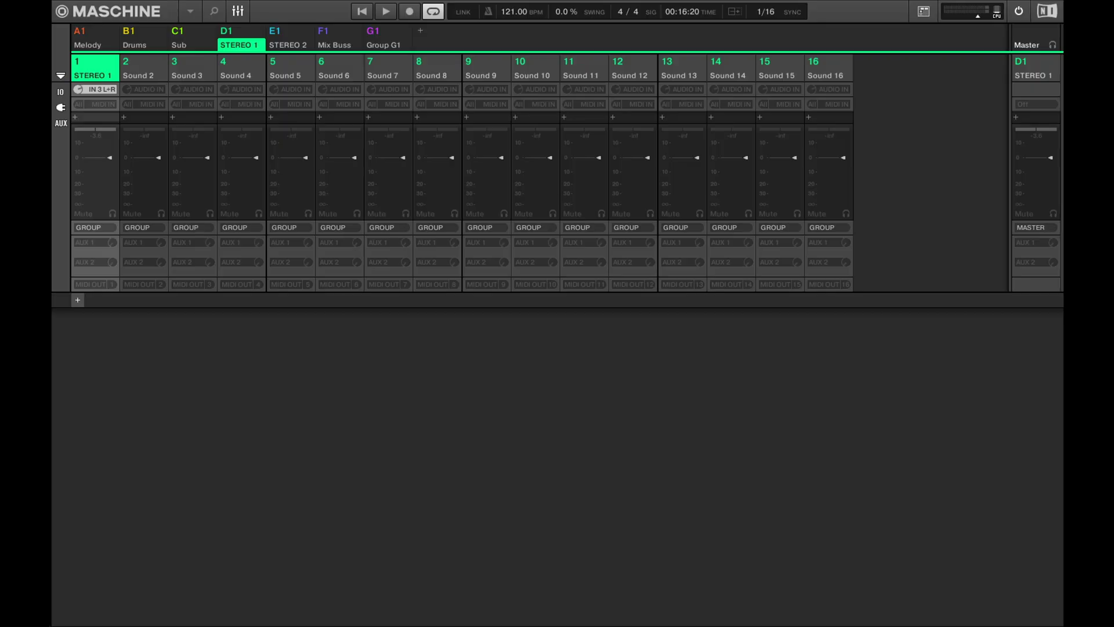
left_click(288, 40)
left_click(95, 227)
key("Escape")
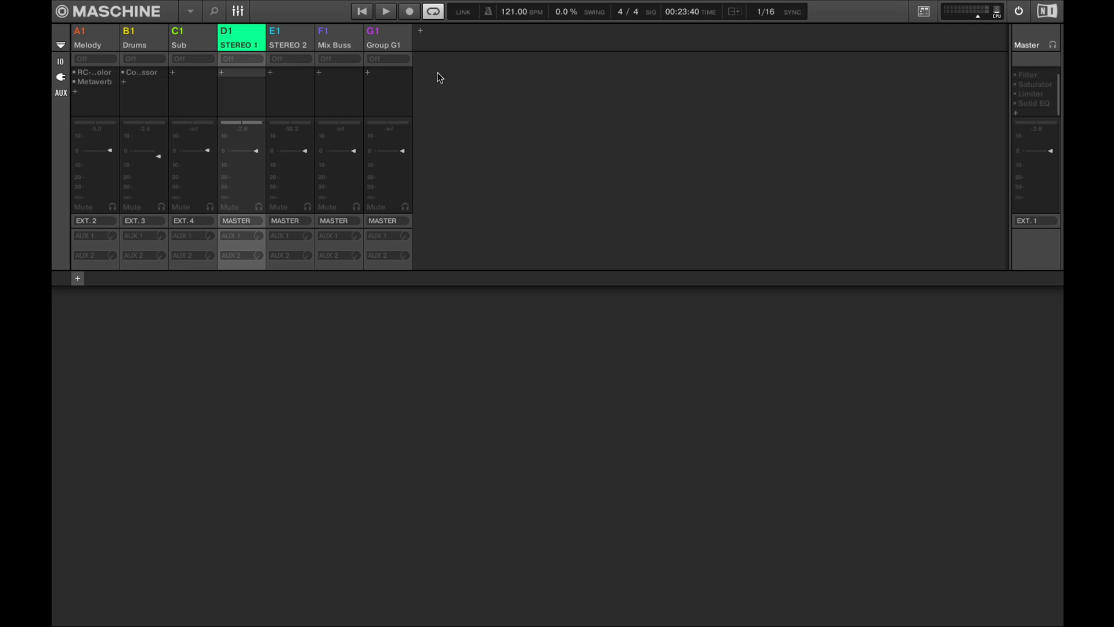
Inspect the master channel's effect chain and its Compressor in the arrangement view.
key("ctrl+m")
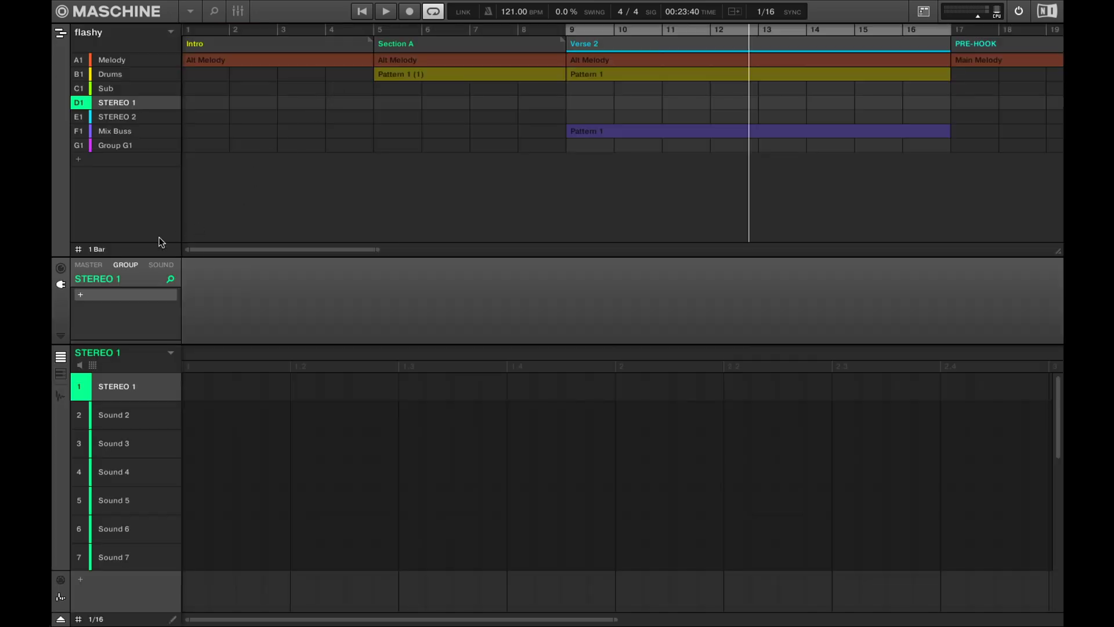
left_click(82, 268)
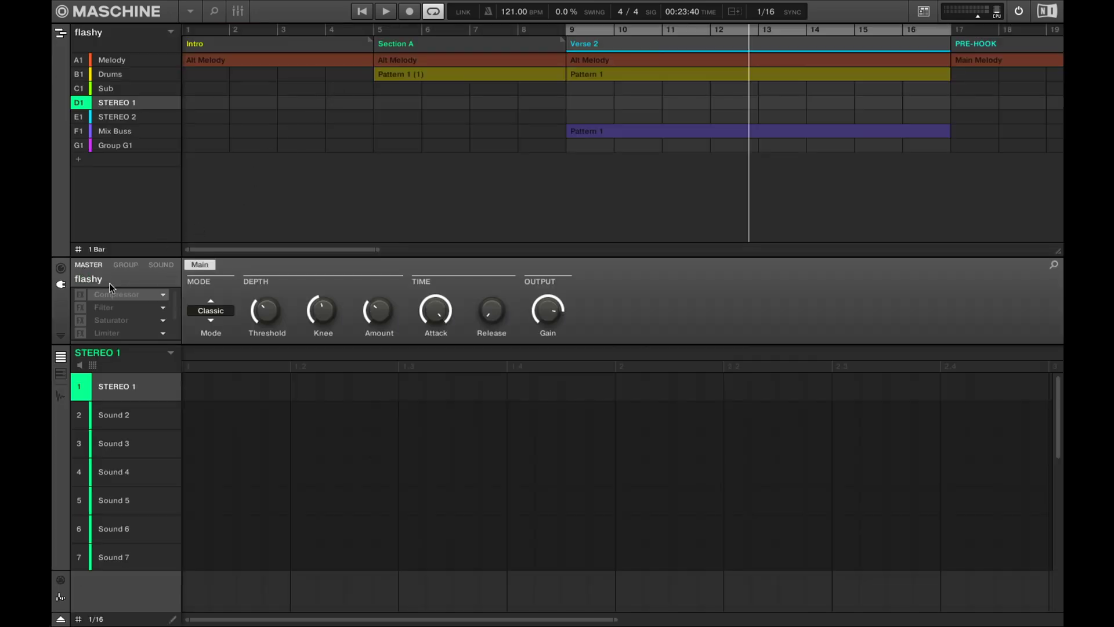
left_click(82, 295)
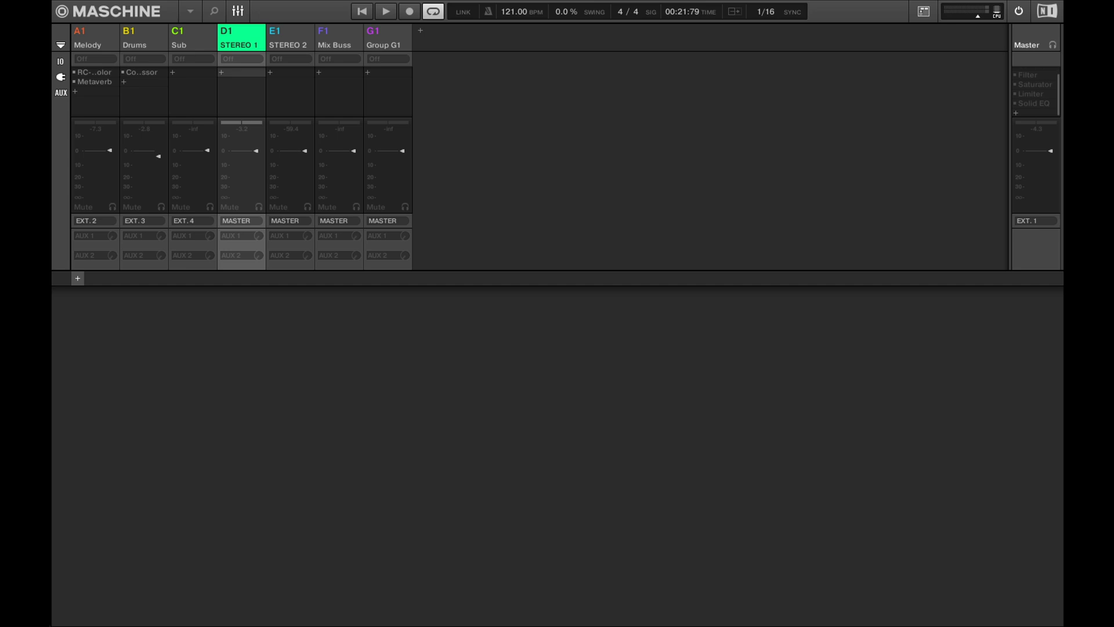
Select the Mix Buss group and view it in the arrangement before returning to the mixer.
left_click(334, 38)
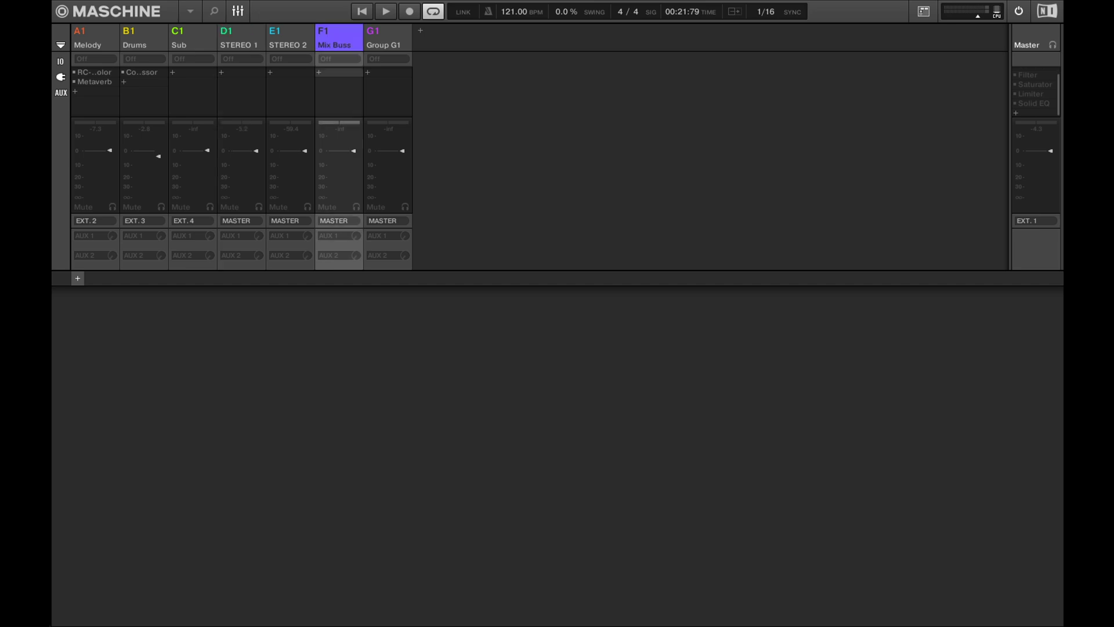
left_click(334, 37)
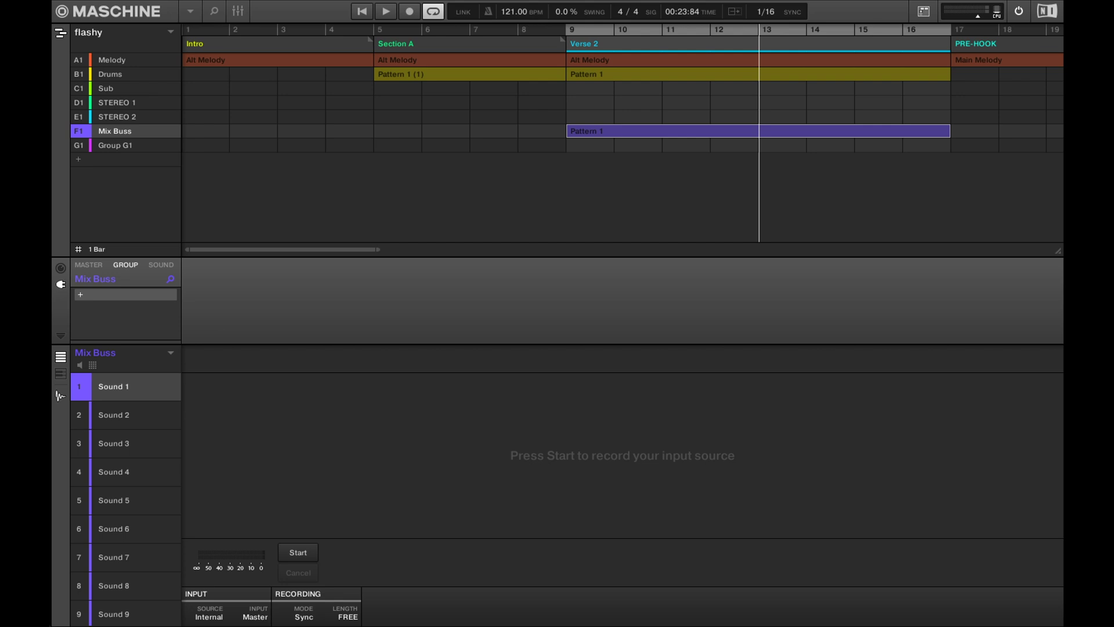
key("ctrl+m")
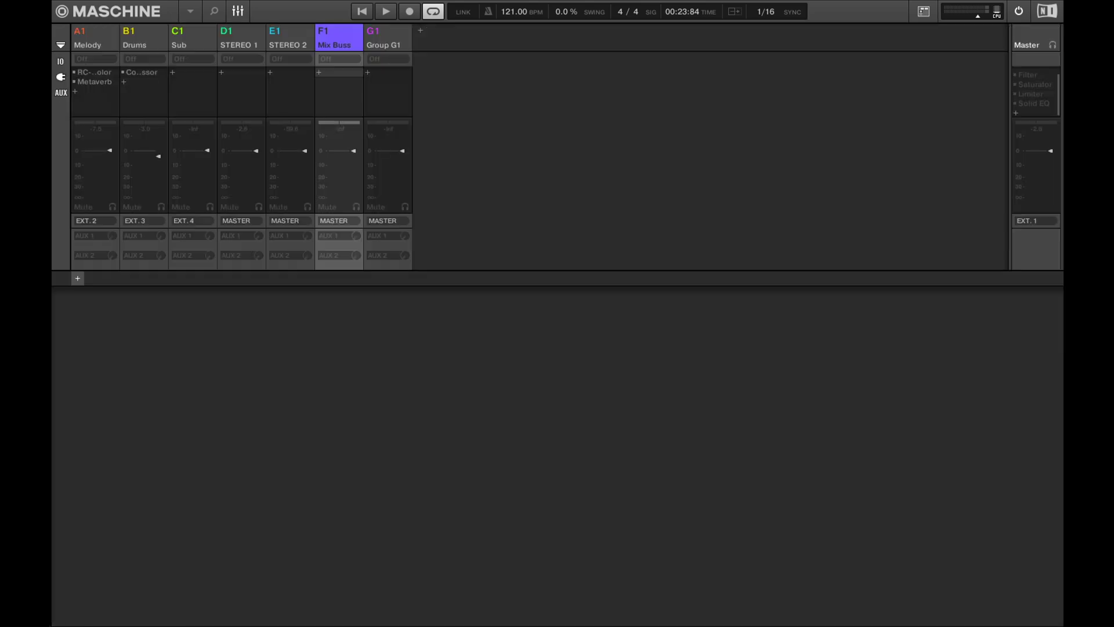
Select the Melody, Drums and Sub groups together in the mixer and play the song briefly to check their signal levels.
left_click(87, 38)
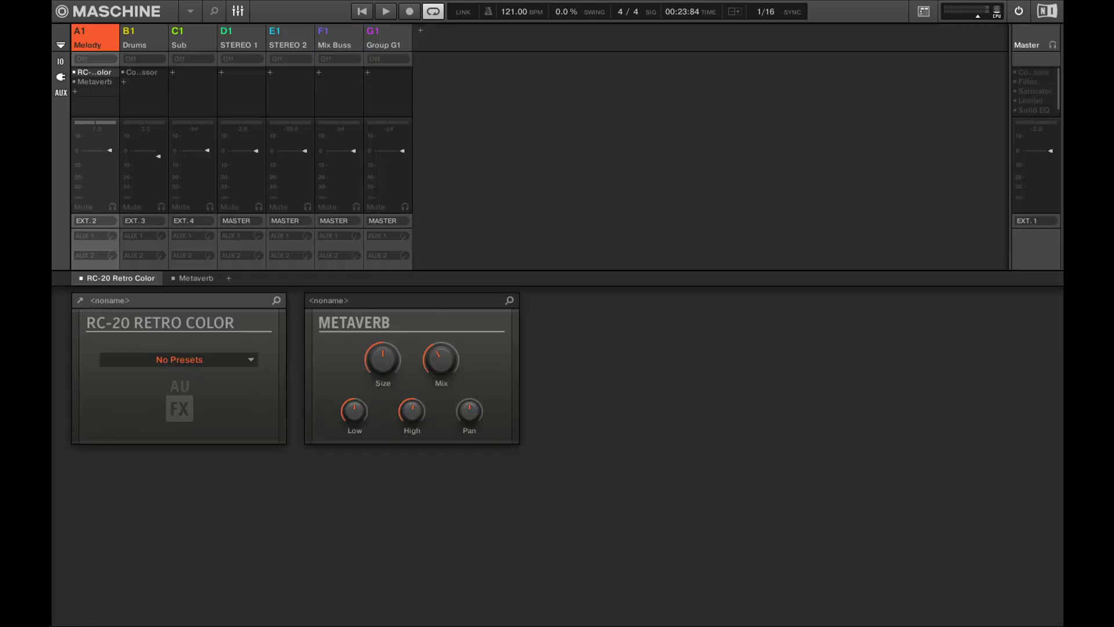
left_click(135, 37)
left_click(183, 38)
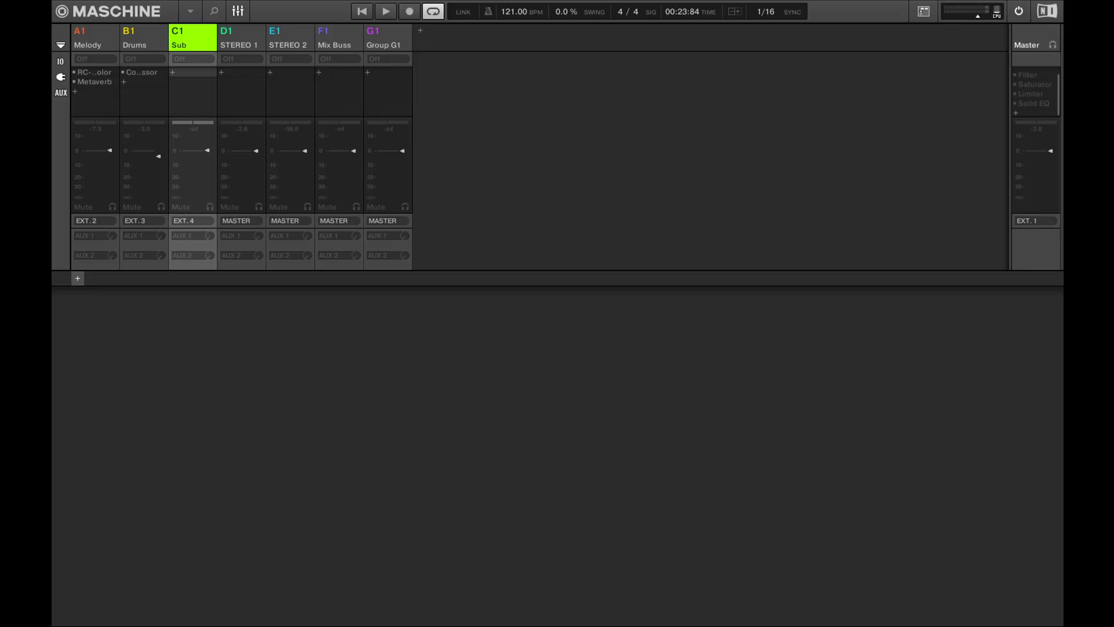
left_click(87, 38, "shift")
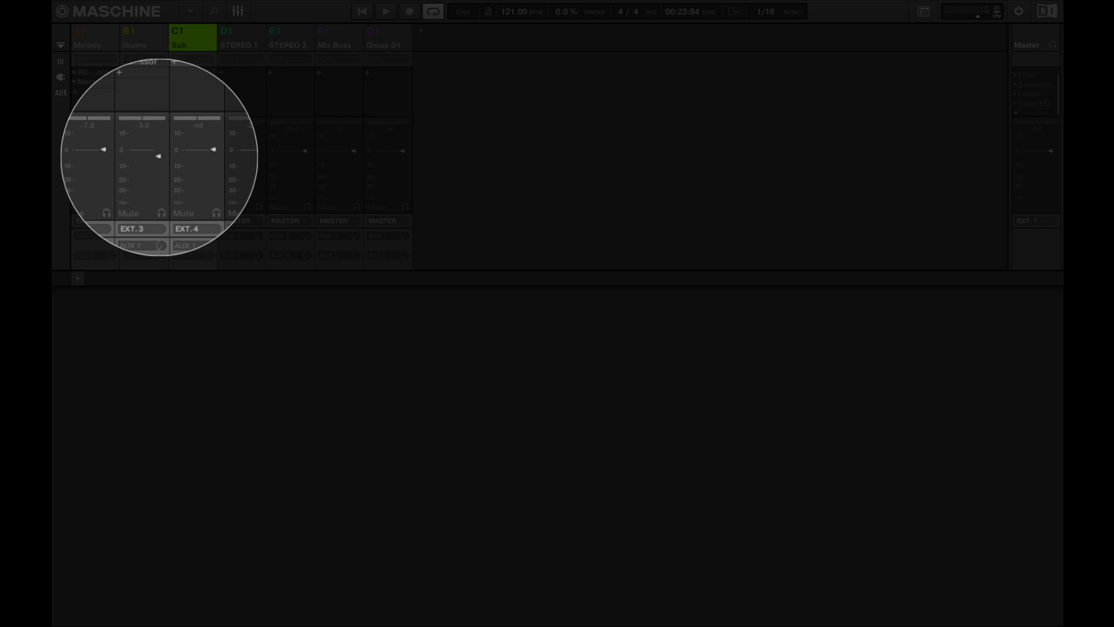
key("space")
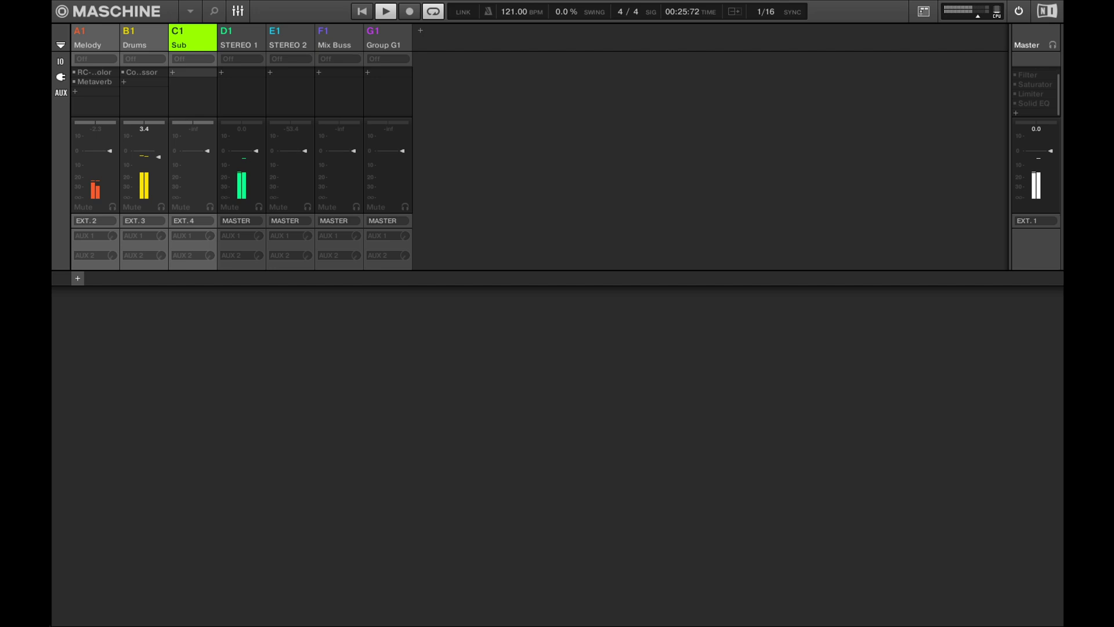
key("space")
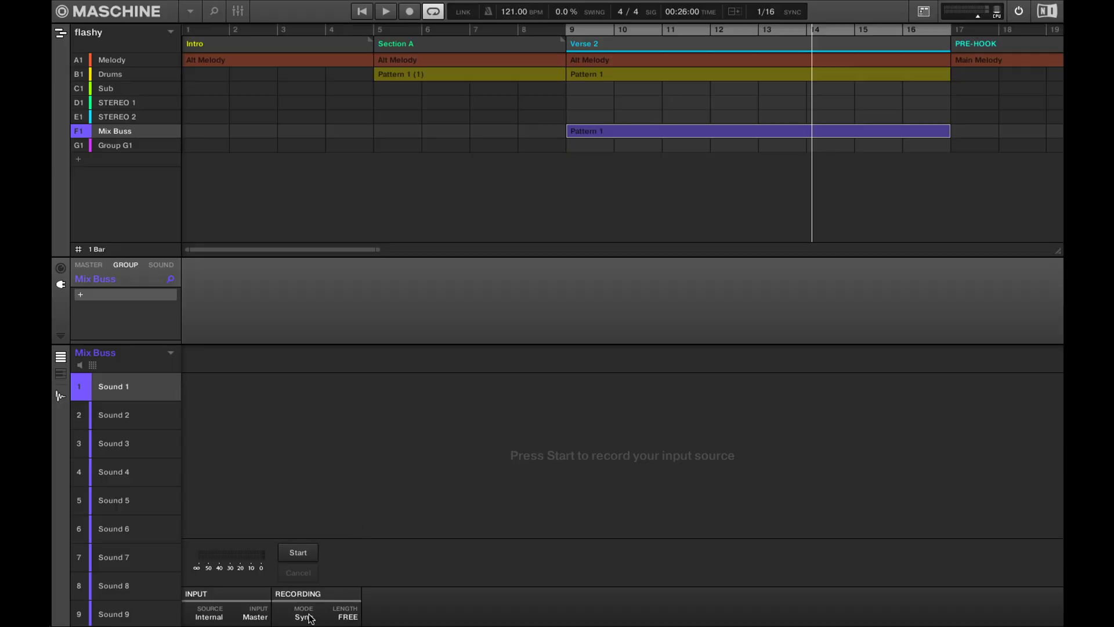
Check the available recording modes and recording lengths for sampling into the Mix Buss group.
left_click(310, 618)
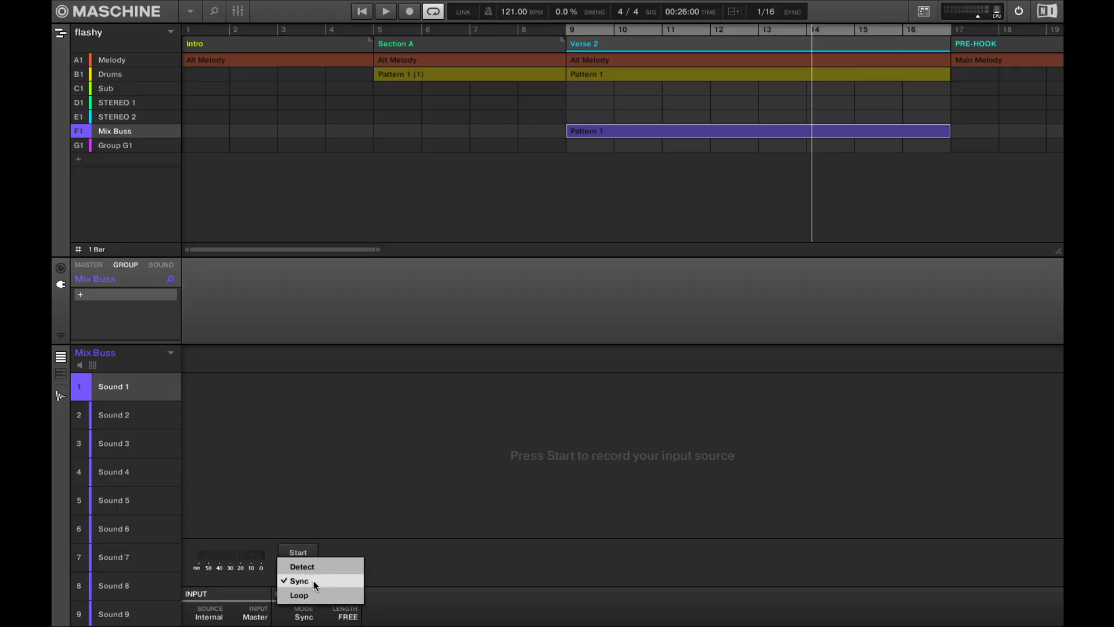
left_click(383, 579)
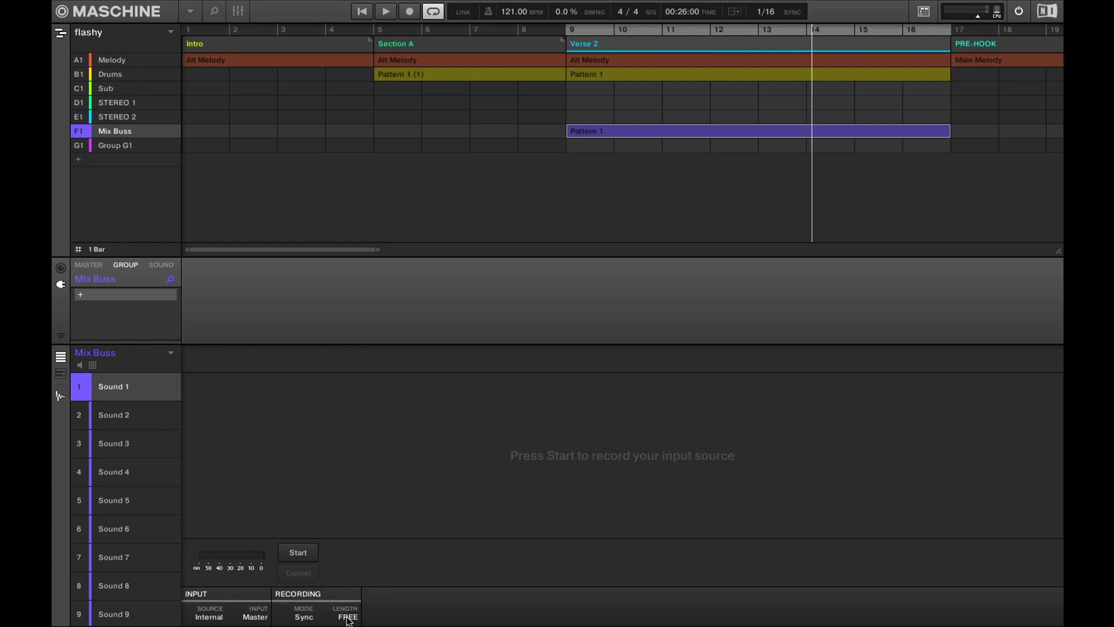
left_click(348, 619)
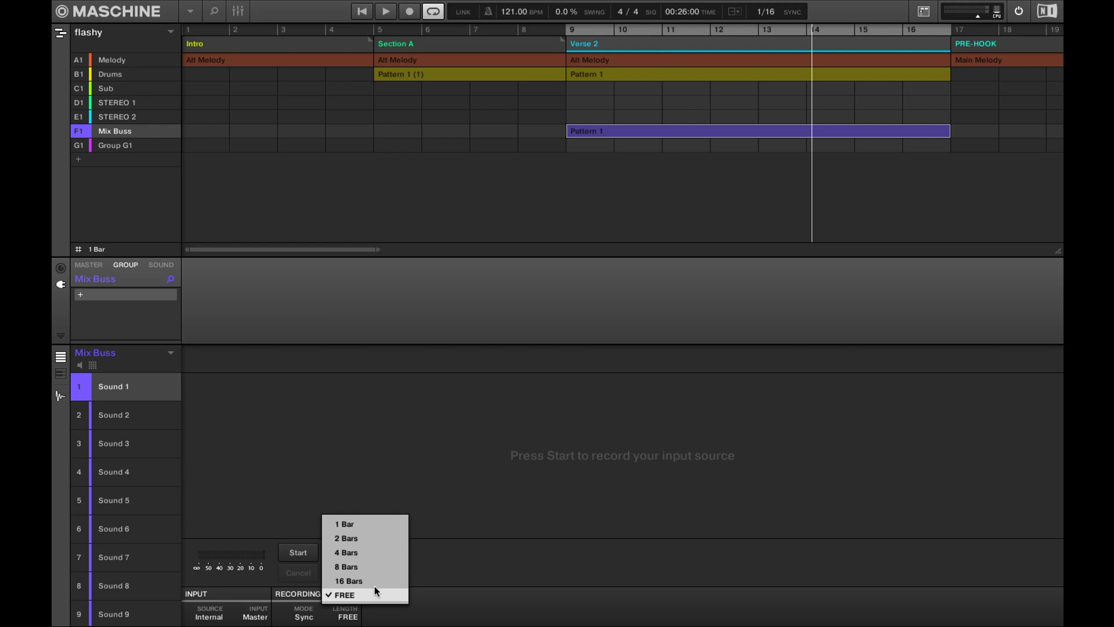
left_click(476, 499)
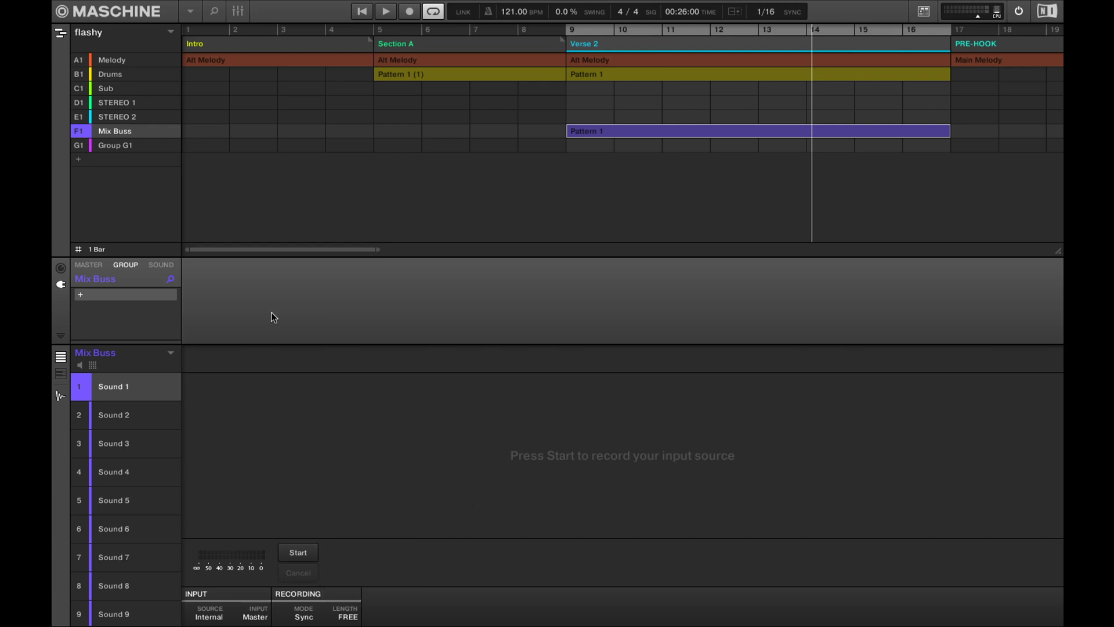
Load the internal Audio plug-in on the Mix Buss group's first sound and unload it again.
left_click(161, 266)
left_click(80, 292)
mouse_move(92, 298)
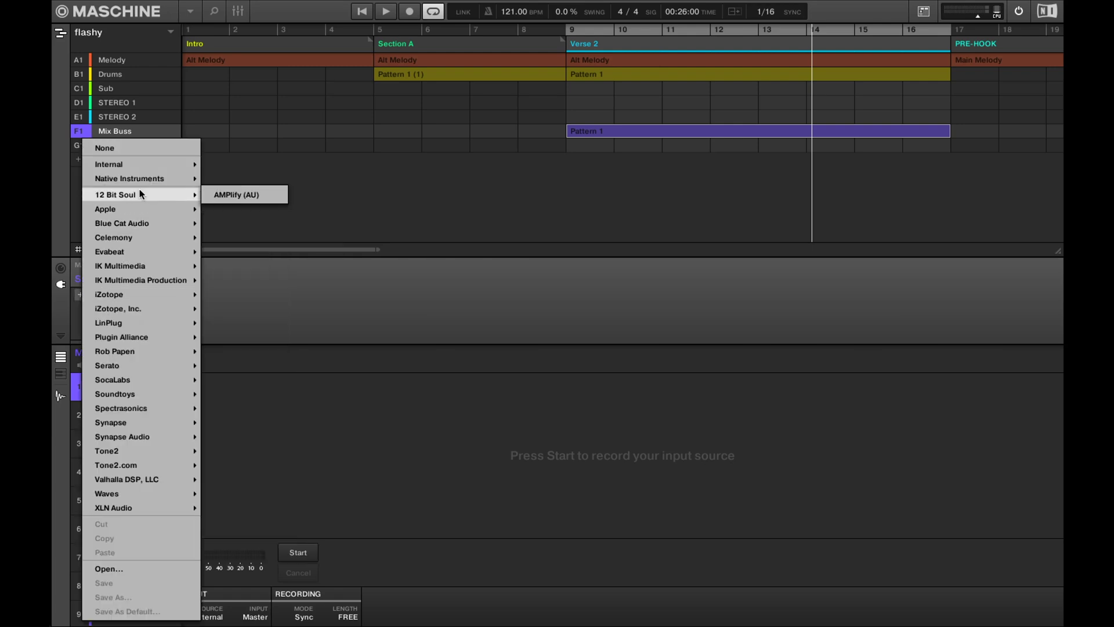
mouse_move(144, 168)
left_click(224, 165)
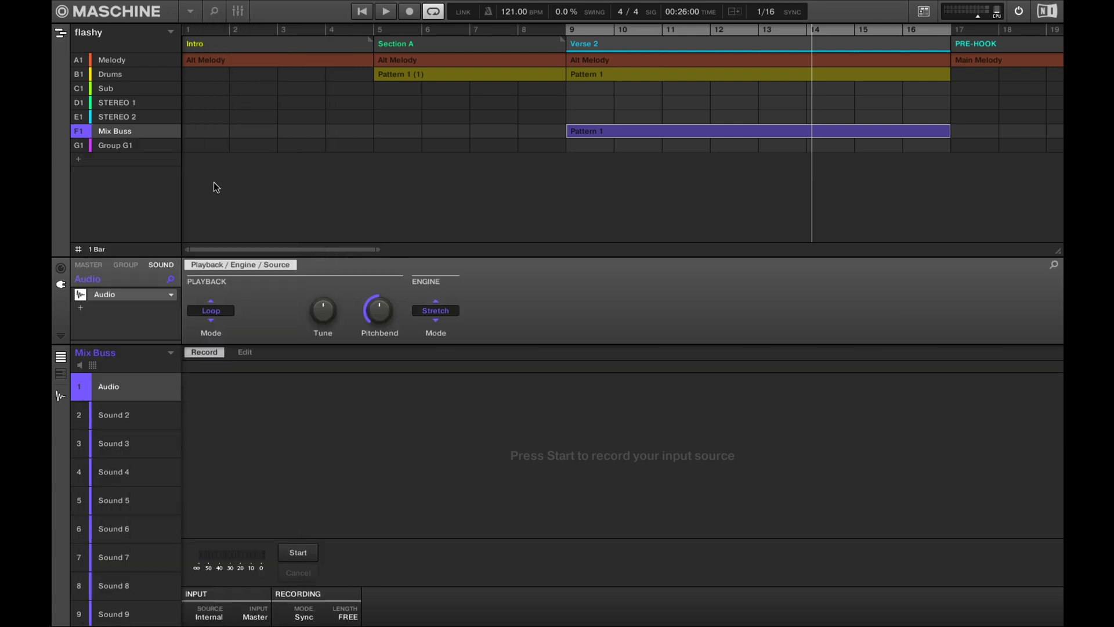
left_click(170, 295)
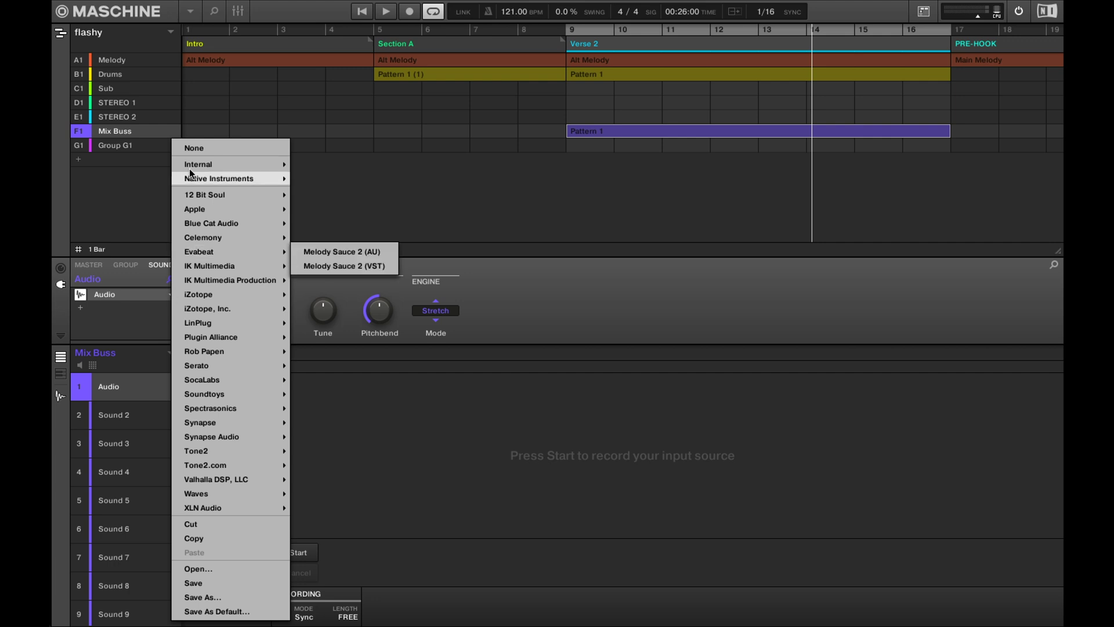
left_click(194, 149)
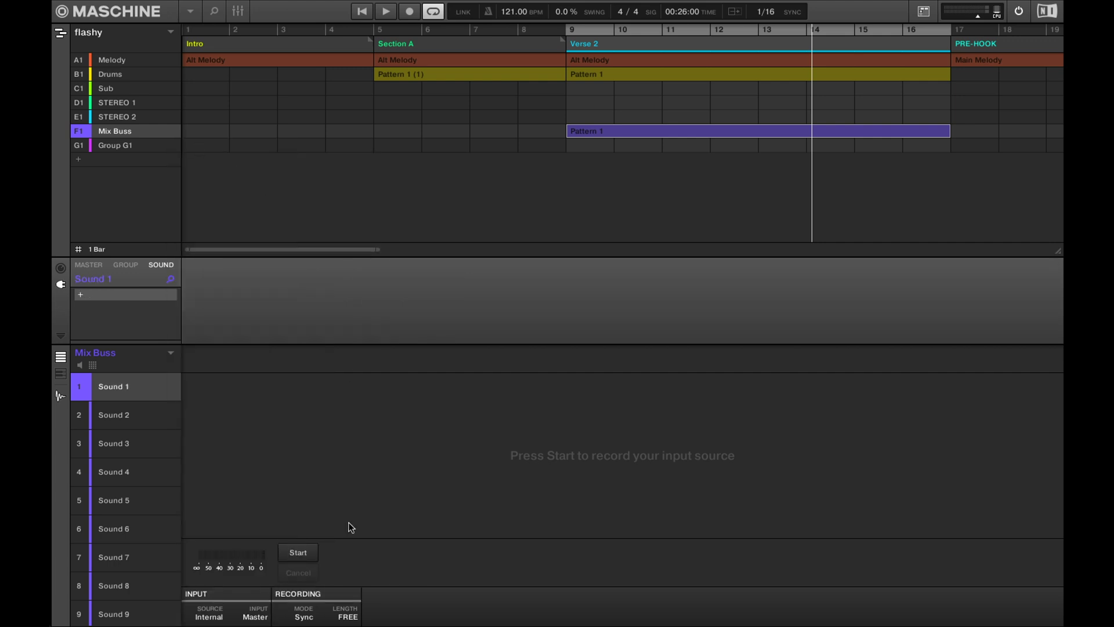
Record the internal master signal into the Mix Buss group's first sound and name the recording Flashy Instrumental Mix.
left_click(298, 552)
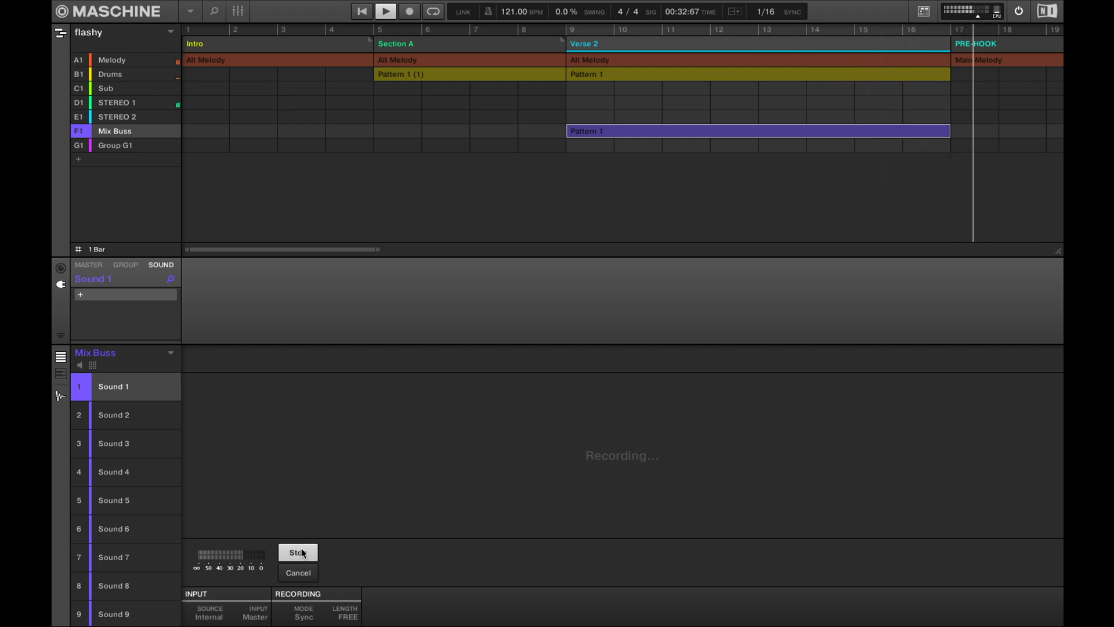
left_click(302, 553)
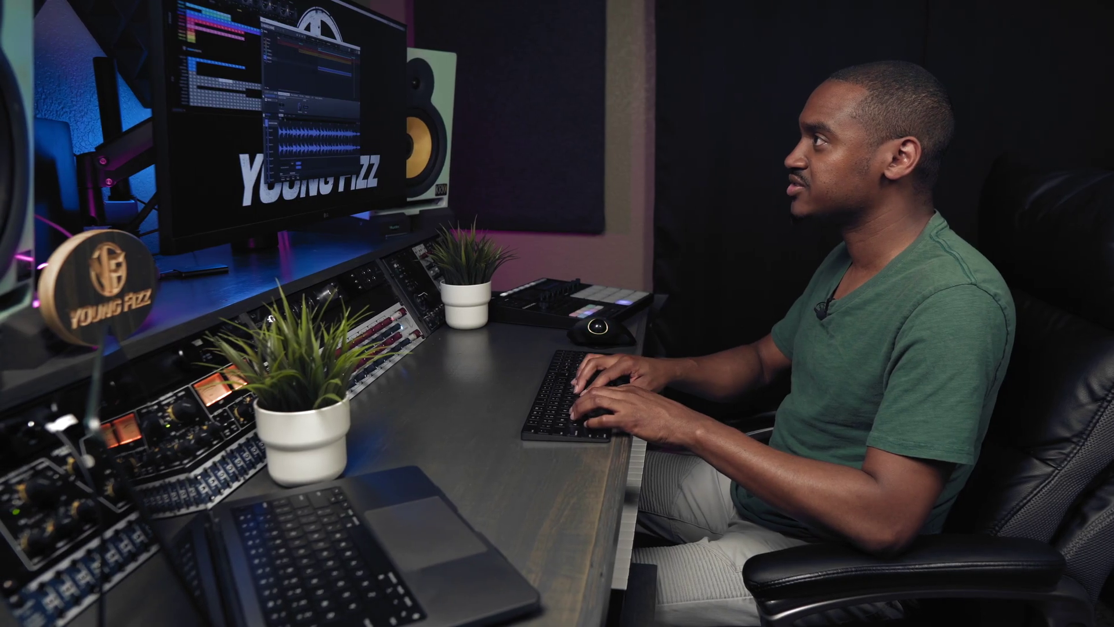
type("Flashy Inp")
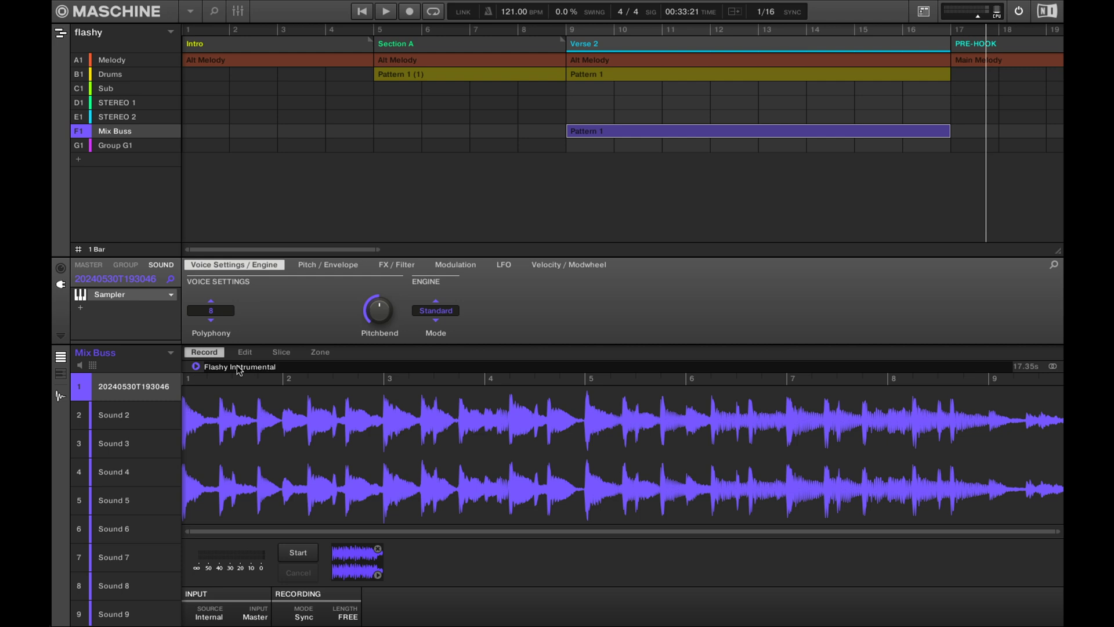
type("trumental Mix")
key("Return")
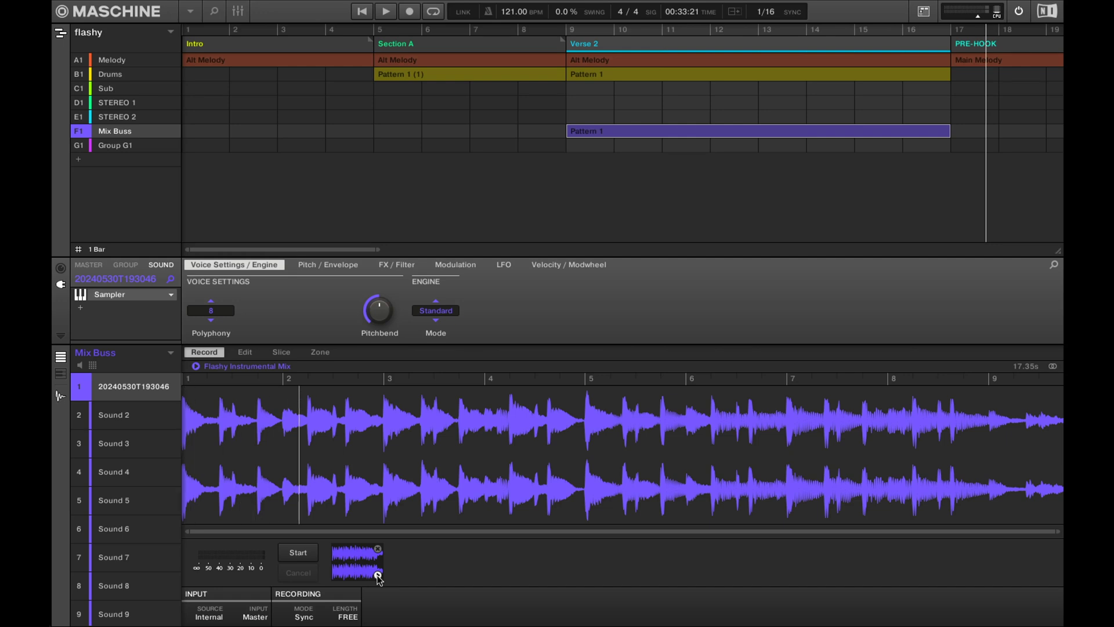
Check the master channel's audio and cue output routing and return to the recorded Flashy Instrumental Mix waveform.
left_click(378, 575)
left_click(88, 265)
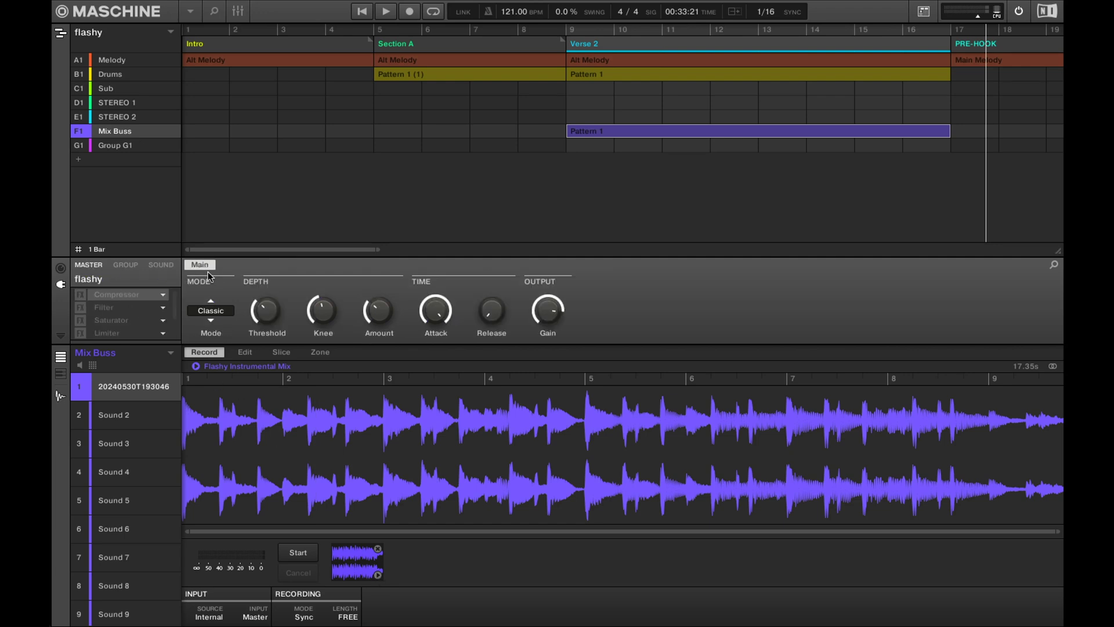
left_click(61, 268)
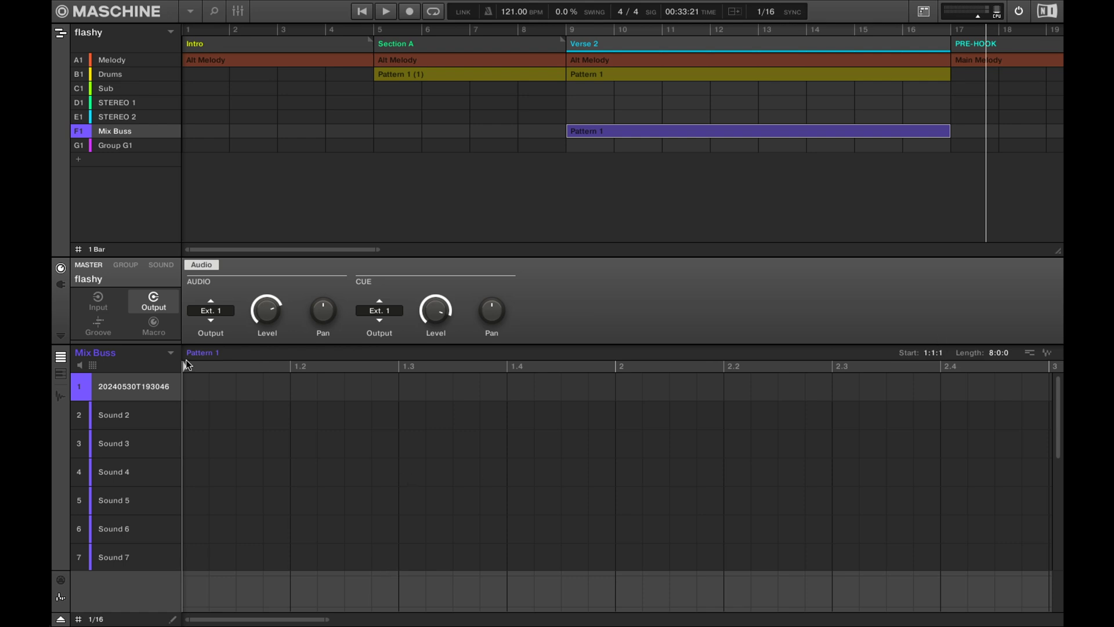
key("ctrl+e")
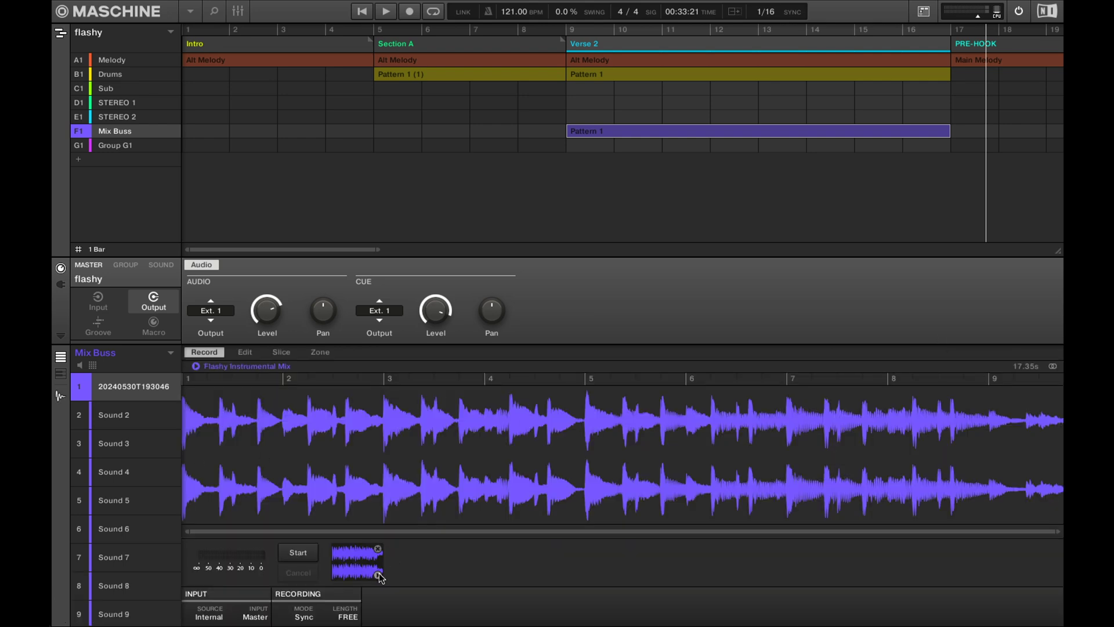